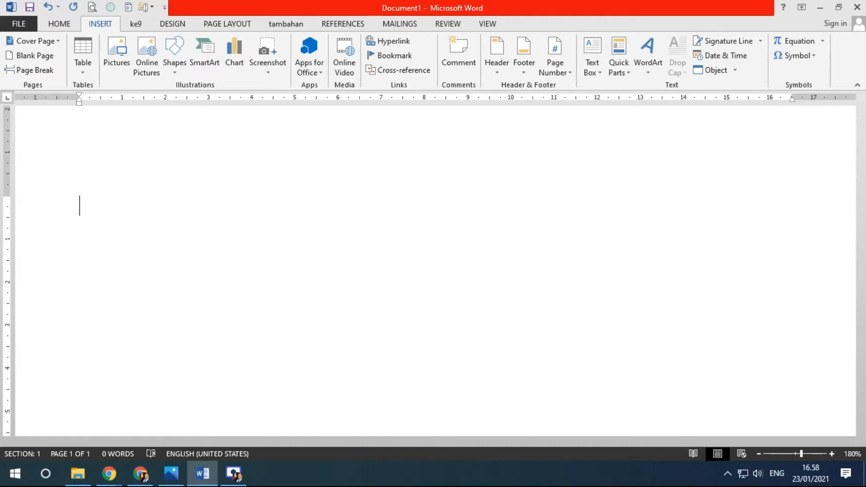
Step: Enter the title "KOLOM GAYA KORAN" at the start of the document and enlarge it to font size 18
text(KOLOM GAYA KORAN)
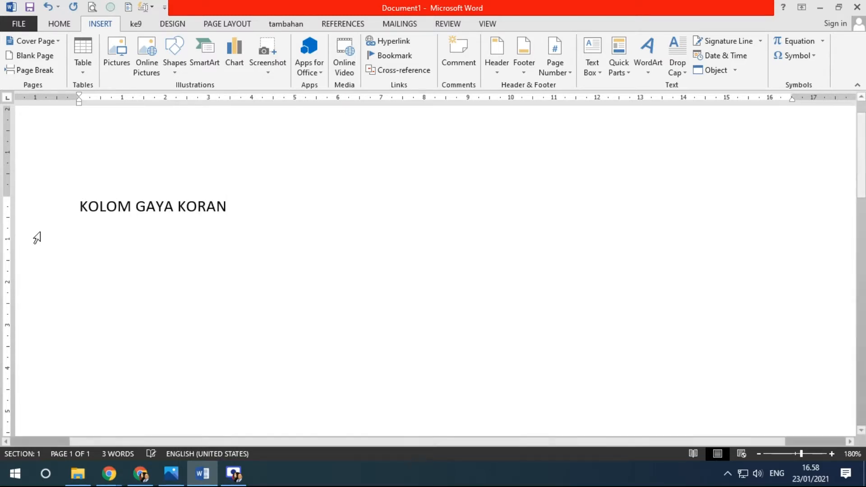
click(37, 212)
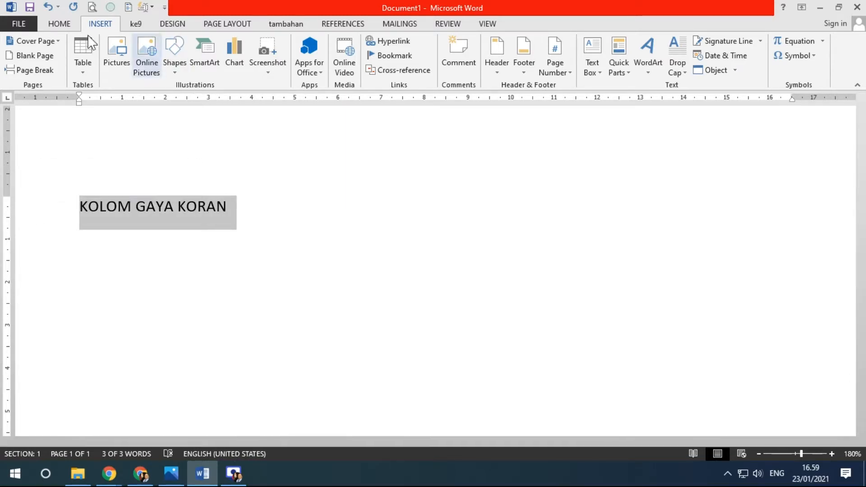
click(65, 25)
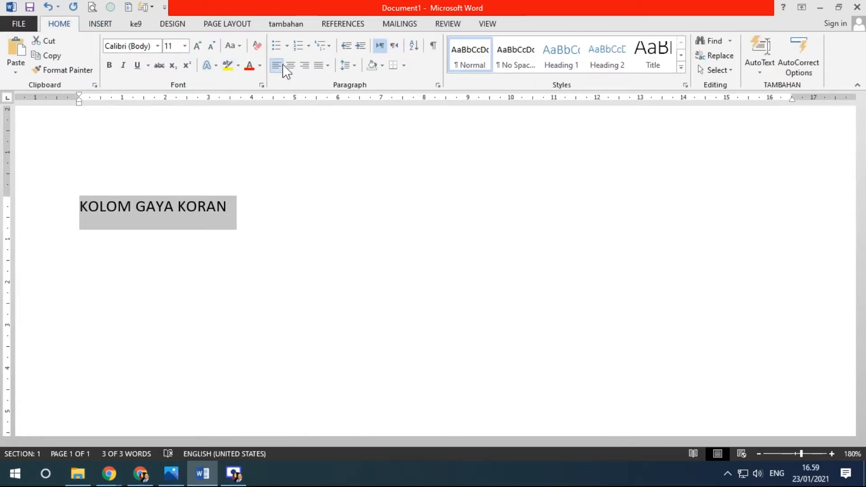
click(197, 46)
click(197, 46)
click(197, 45)
click(197, 45)
click(363, 221)
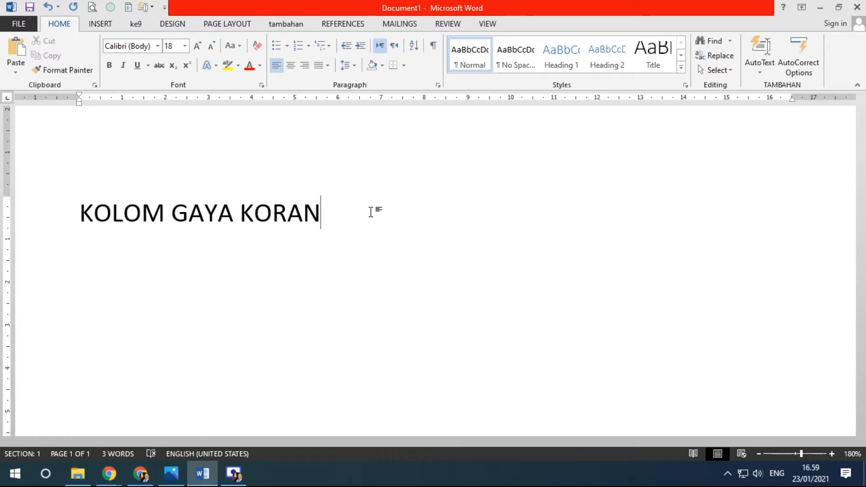
Step: Bring the three Wikipedia paragraphs on article growth from the Chrome browser and paste them into Word below the title
mouse_move(116, 483)
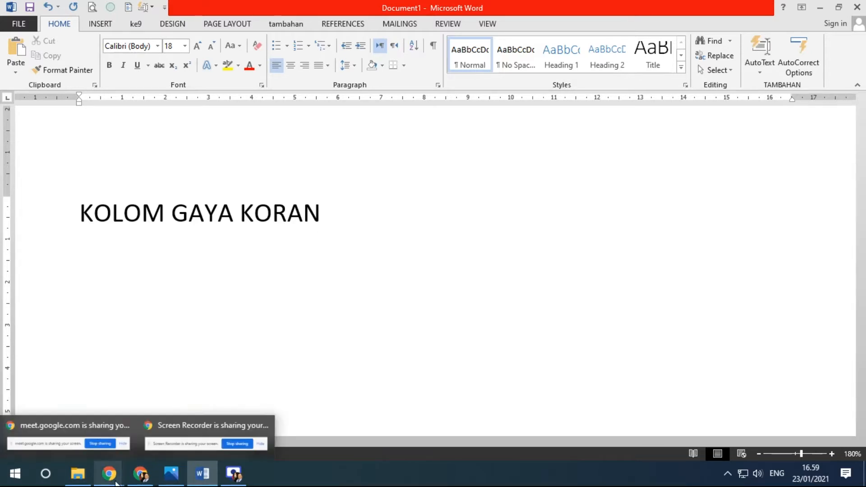
click(109, 474)
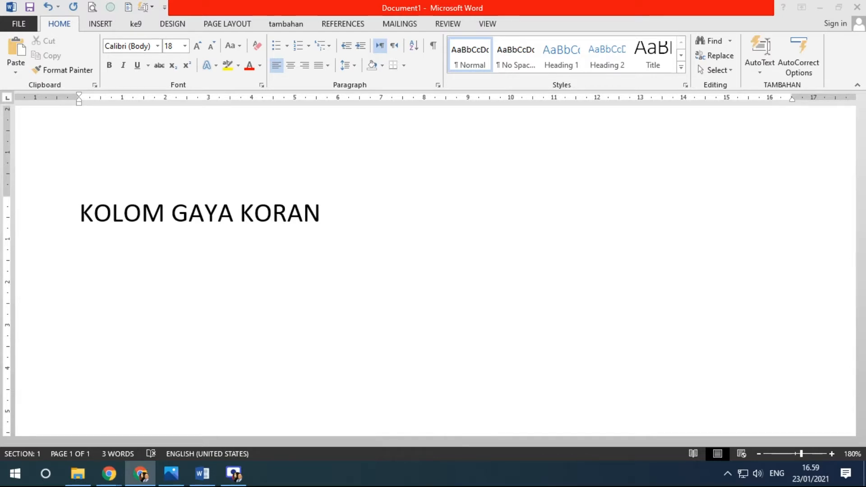
click(91, 248)
click(118, 248)
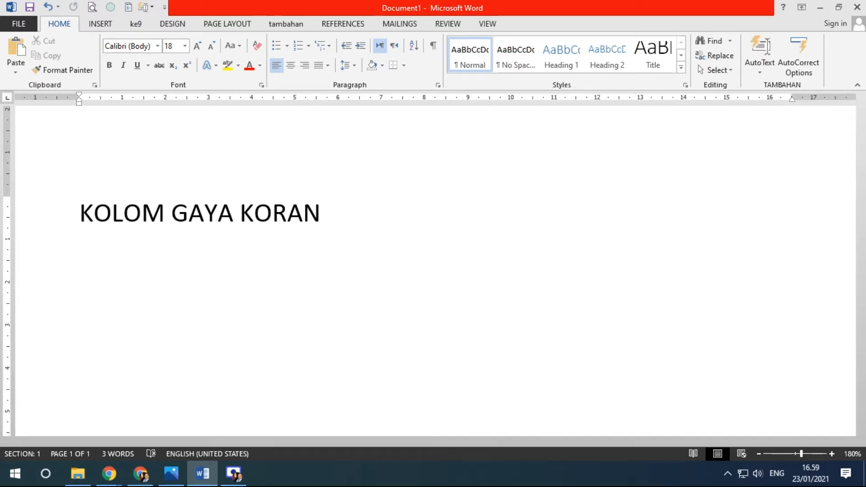
key(alt+Tab)
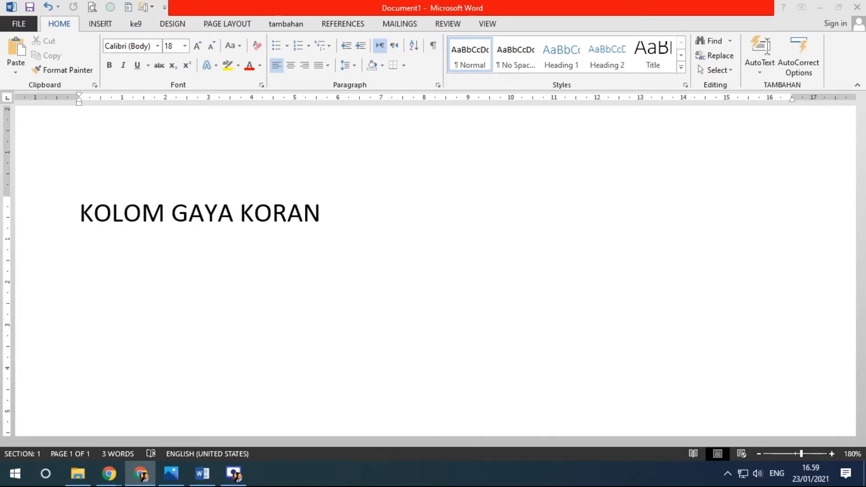
click(100, 258)
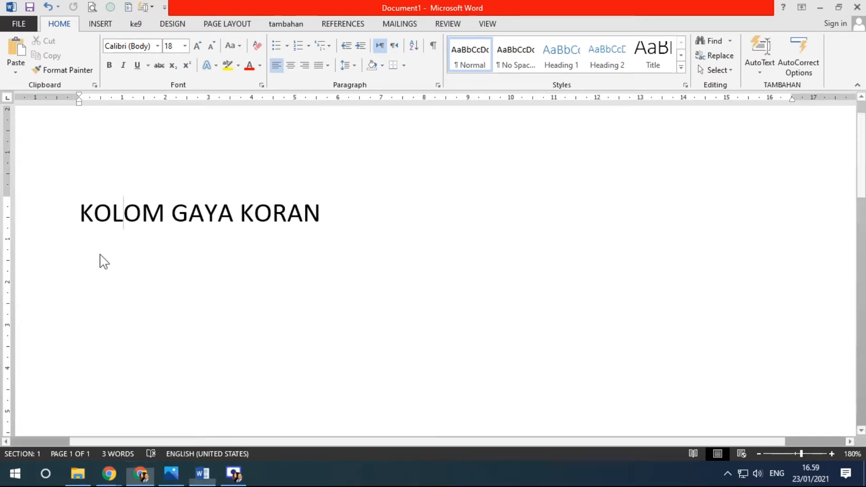
click(433, 224)
key(Return)
text(Sejak resmi diluncurkan pada tanggal 15 Januari 2001, Wikipedia bahasa Inggris telah mengalami perkembangan jumlah artikel yang luar biasa. Tanggal 21 Januari 2003, jumlah artikel yang dimiliki telah mencapai 100.000 buah, kemudian pada tanggal 1 Maret 2006, telah memiliki 1.000.000 artikel. Angka ini terus bertambah menjadi 2.000.000 artikel pada tanggal 9 September 2007 dan menembus angka 5.000.000 artikel pada tanggal 1 November 2015.[11] Elektron adalah artikel pertama Wikipedia bahasa Indonesia yang dibuat pada tanggal 30 Mei 2003. Pada awal 2009, jumlah artikel bertambah mencapai angka 100.000 dan pada akhir 2012 mencapai 200.000 artikel. Secara keseluruhan, Wikipedia dalam seluruh bahasa mencapai jumlah 1 juta artikel pada bulan September 2004 dan kemudian terus menanjak hingga lebih dari 38 juta artikel pada tahun 2015.[12])
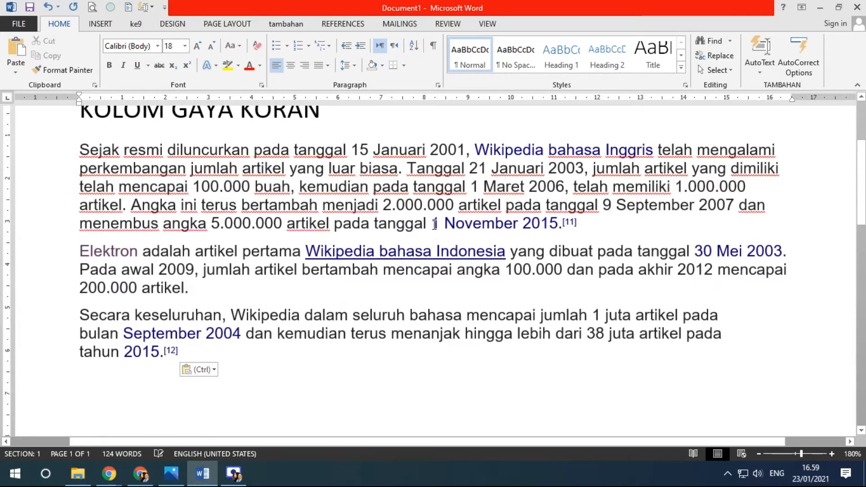
Step: Add the heading "WIKIPEDIA" above the first pasted paragraph, with an empty line between it and the title
scroll(541, 312, down, 2)
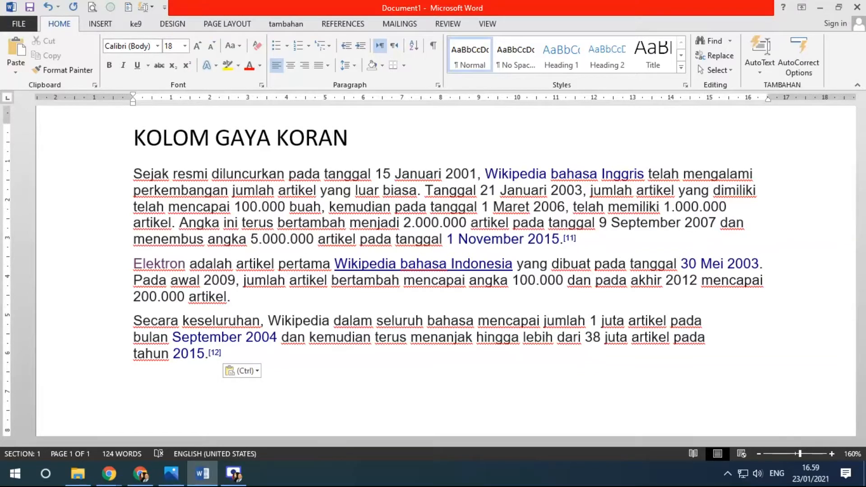
click(136, 174)
key(Return)
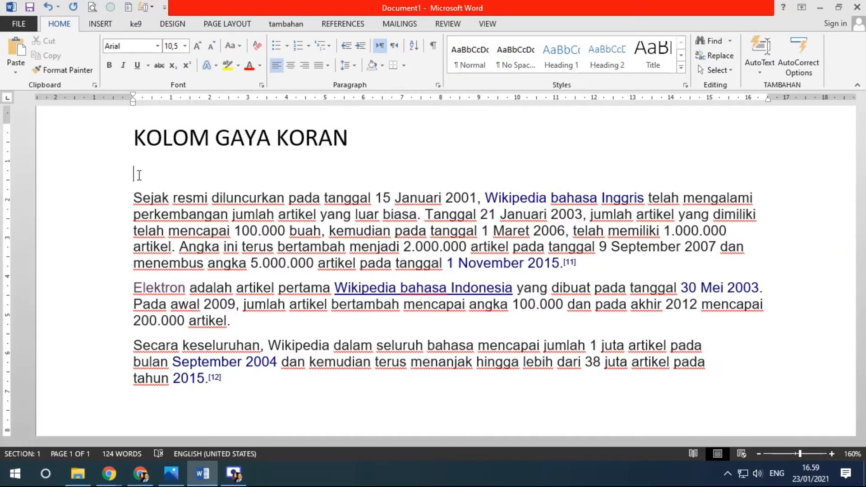
text(WIKIPEDIA)
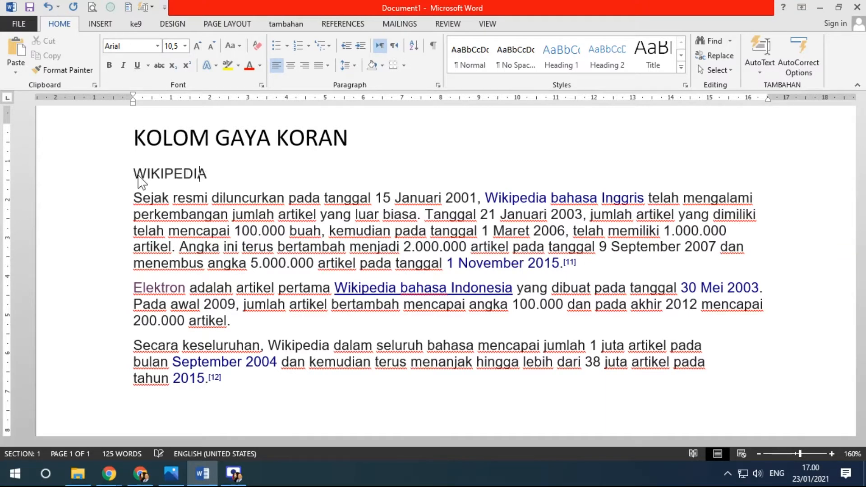
click(137, 178)
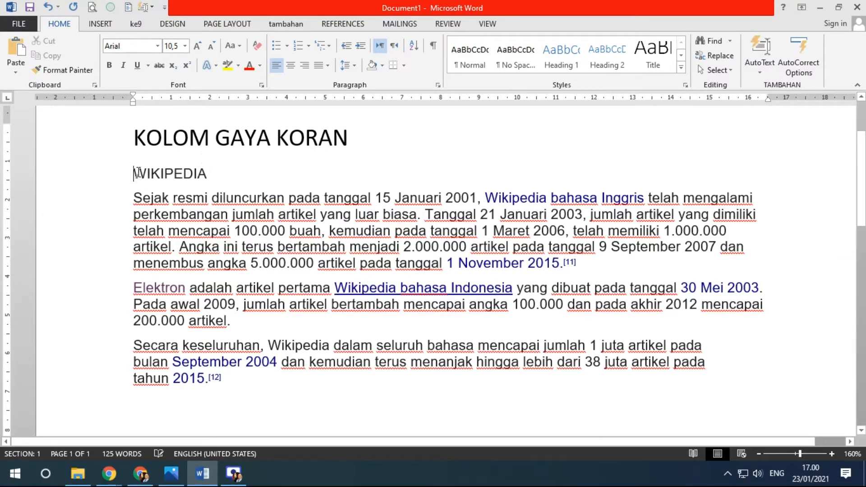
key(Return)
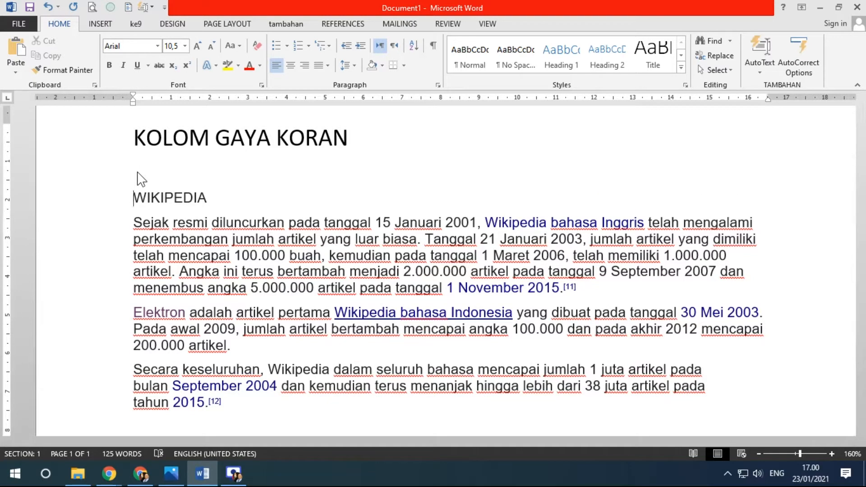
Step: Justify the WIKIPEDIA heading and the three paragraphs below it
drag(92, 205, 108, 415)
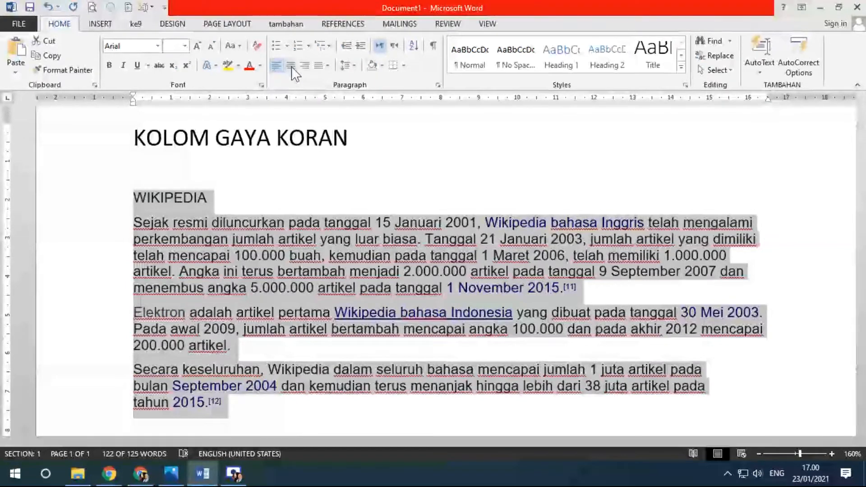
click(291, 66)
click(305, 66)
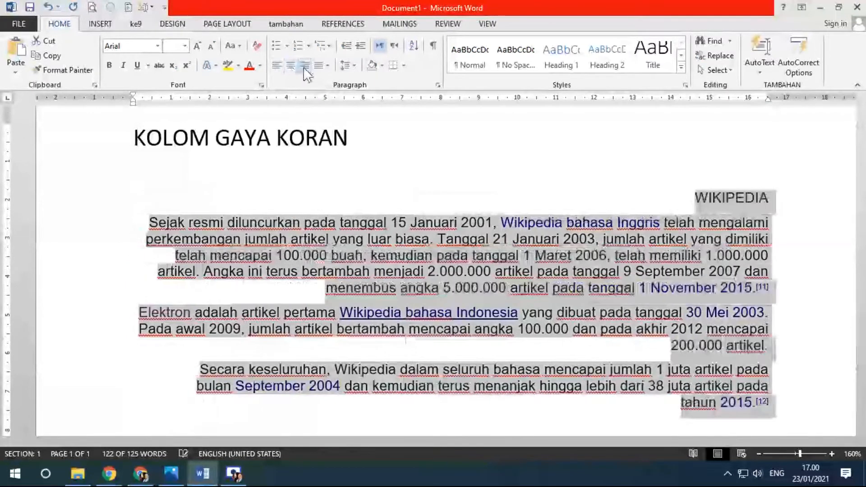
click(318, 67)
click(334, 81)
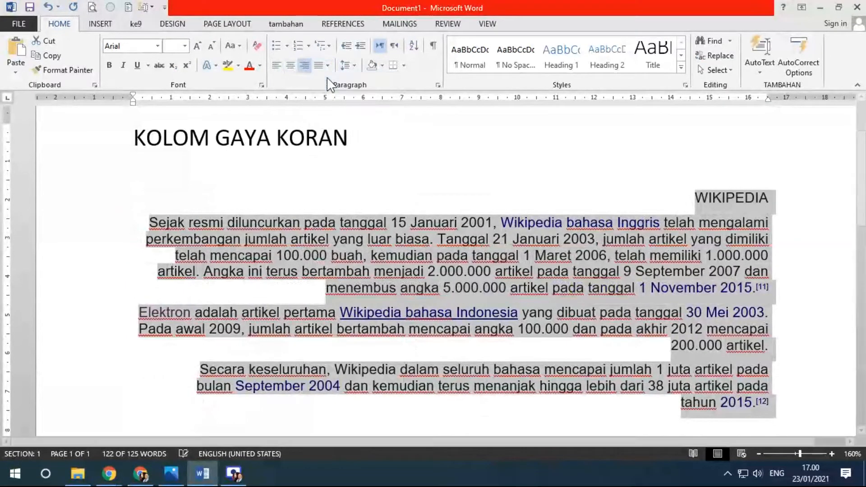
click(301, 199)
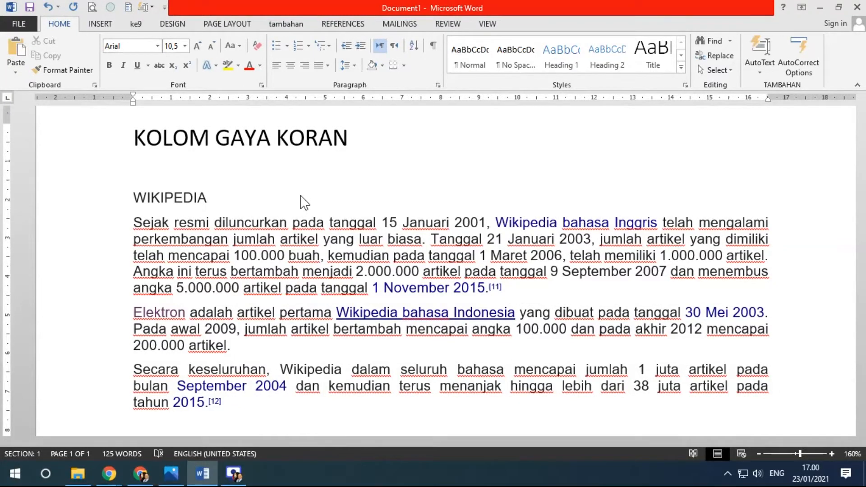
Step: Select the WIKIPEDIA heading with its three paragraphs and lay them out in two columns
scroll(484, 217, down, 7)
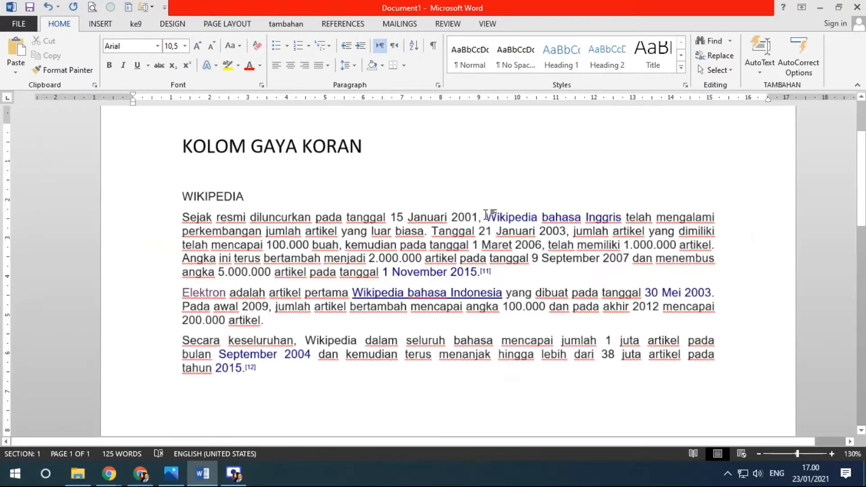
scroll(486, 221, down, 2)
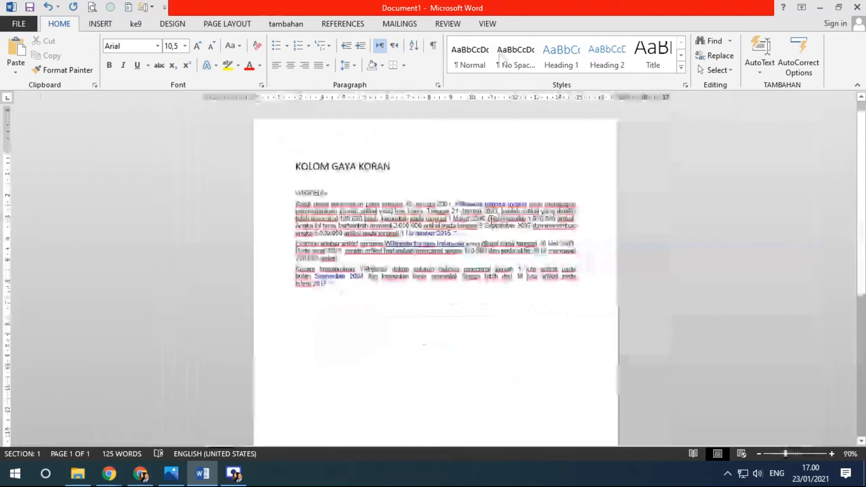
scroll(490, 242, up, 4)
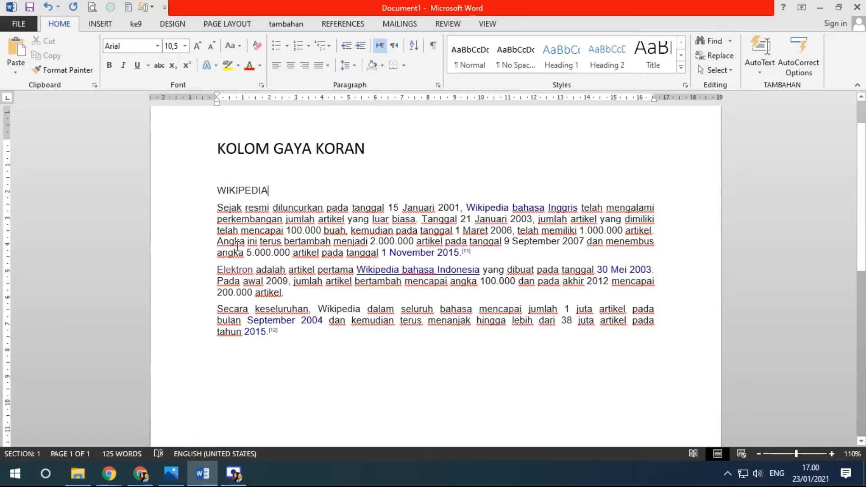
drag(191, 193, 184, 336)
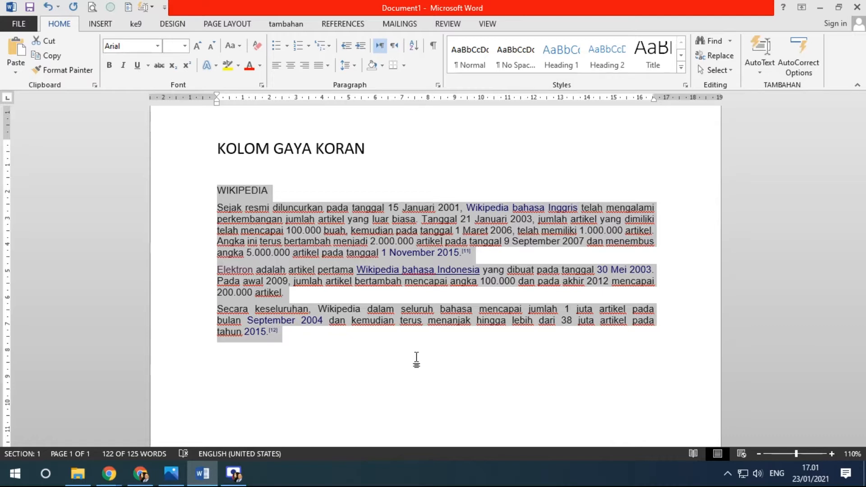
drag(183, 196, 183, 334)
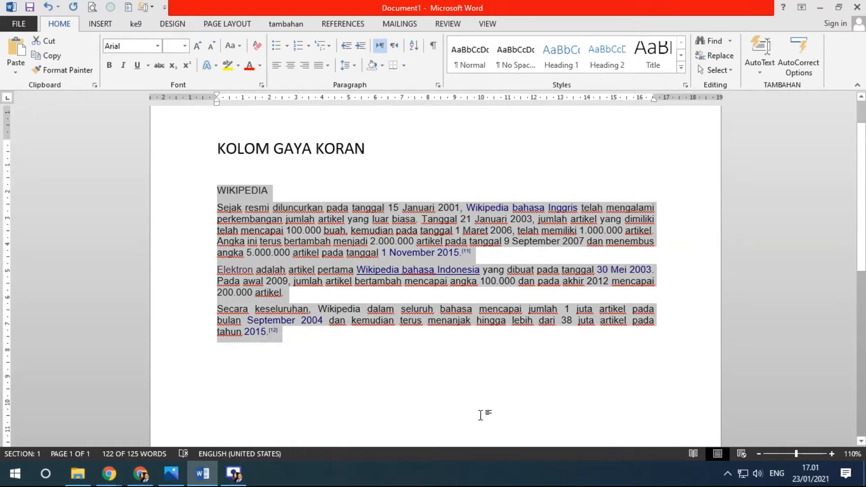
click(172, 23)
click(214, 22)
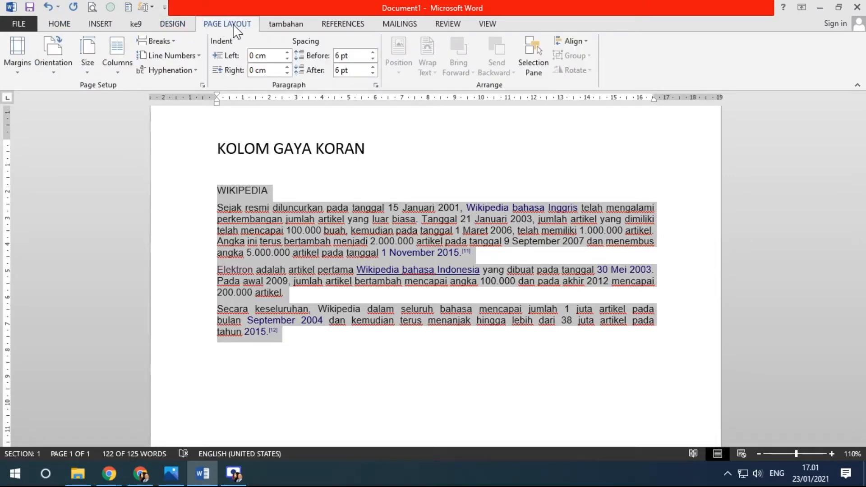
click(123, 75)
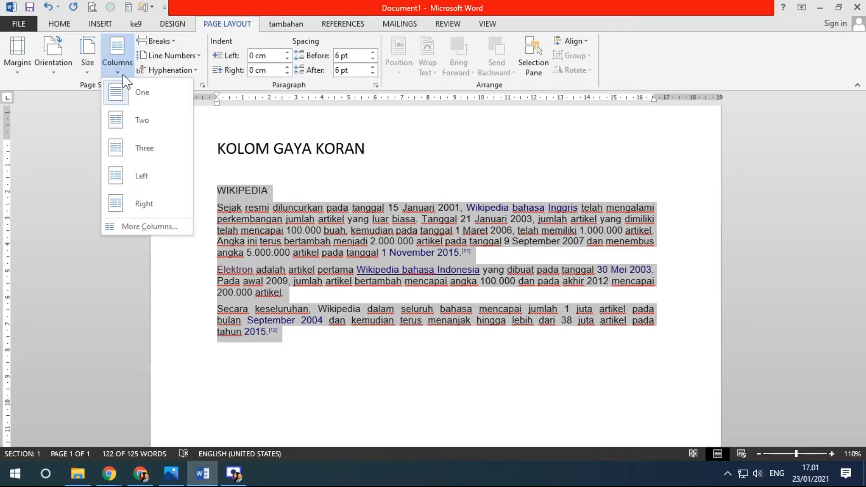
click(117, 120)
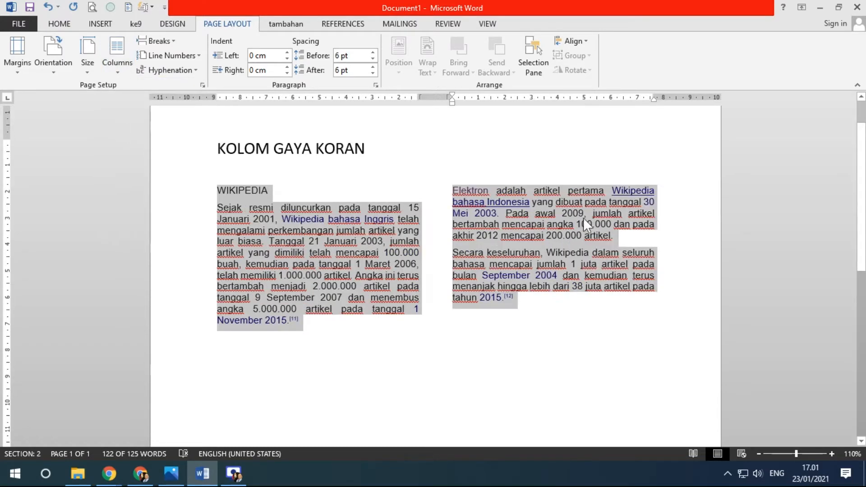
Step: Try the Three, Left and Right column layouts in turn on the selected Wikipedia text
click(116, 68)
click(131, 143)
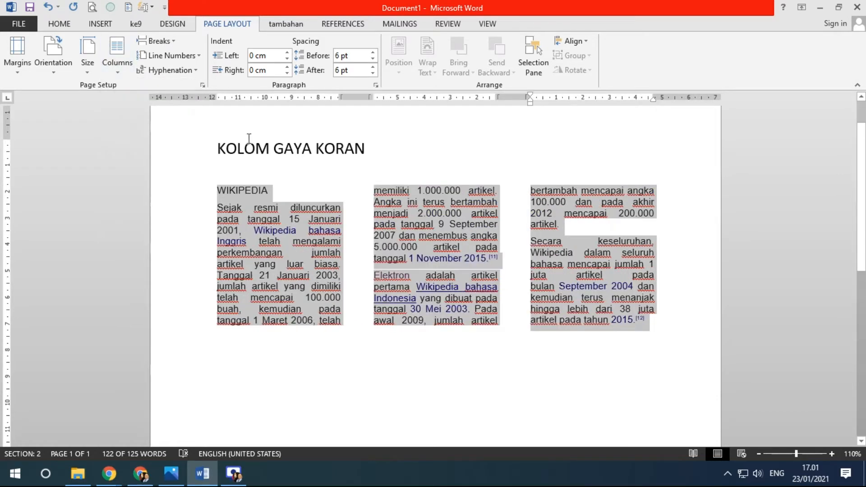
click(118, 67)
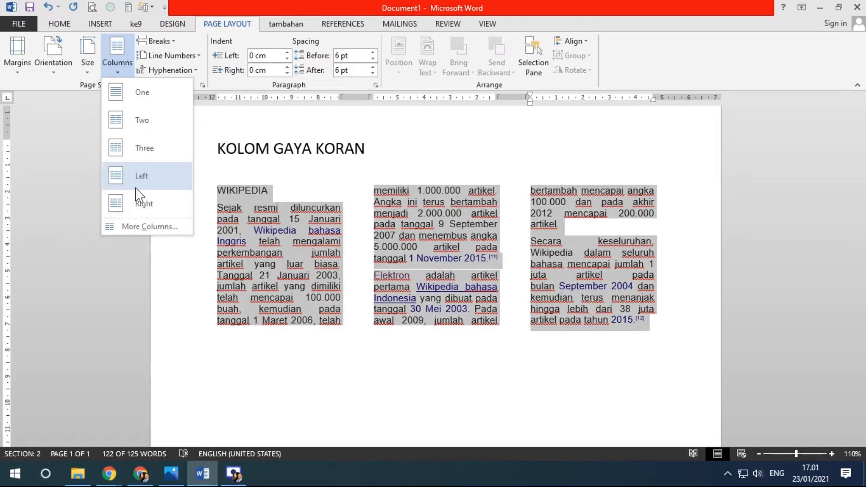
click(140, 177)
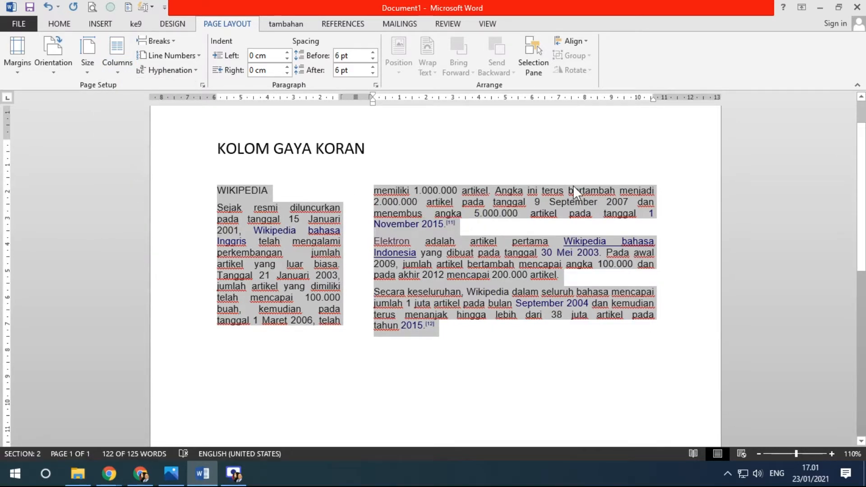
click(116, 67)
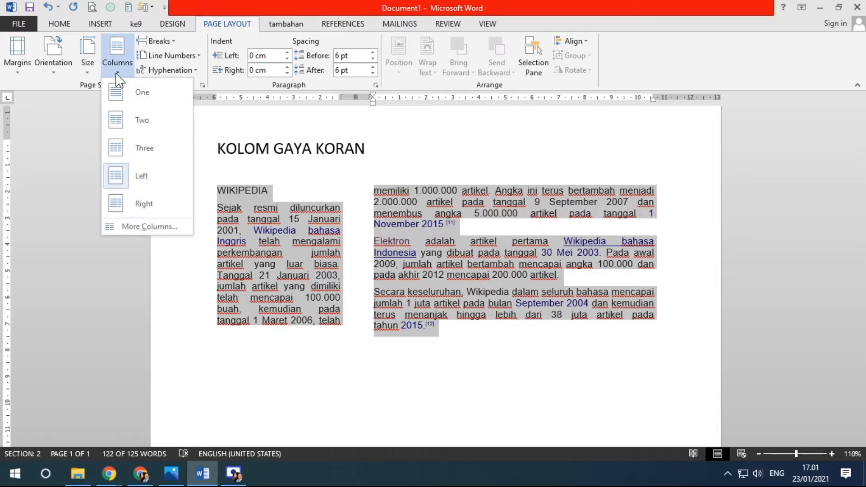
click(130, 201)
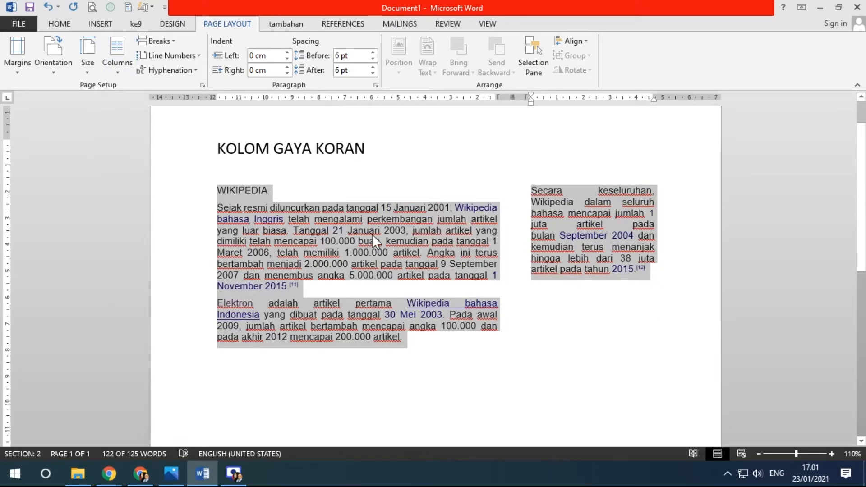
Step: Lay out the selected WIKIPEDIA heading and paragraphs in three equal columns
click(117, 58)
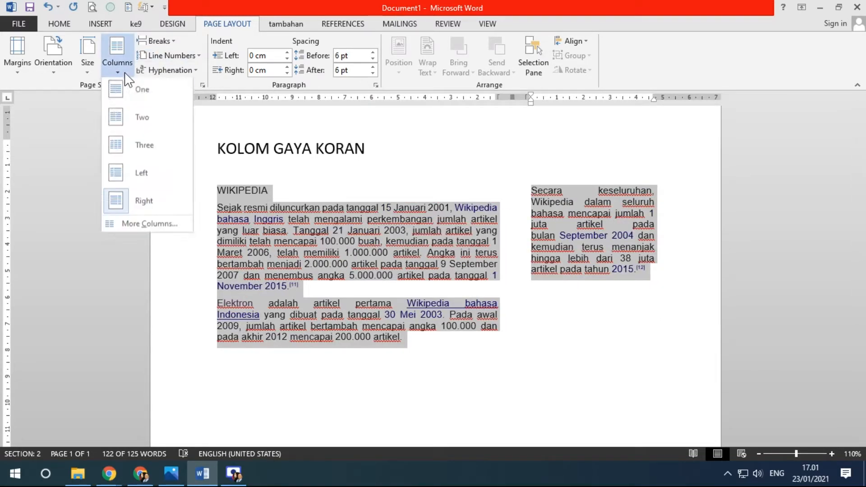
click(141, 147)
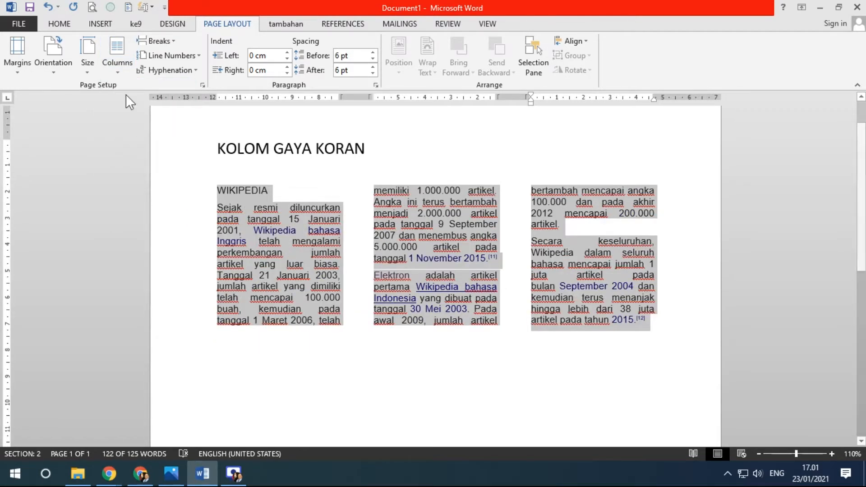
Step: Set the selected WIKIPEDIA heading and paragraphs in four equal-width columns, applied to the selected text
click(118, 69)
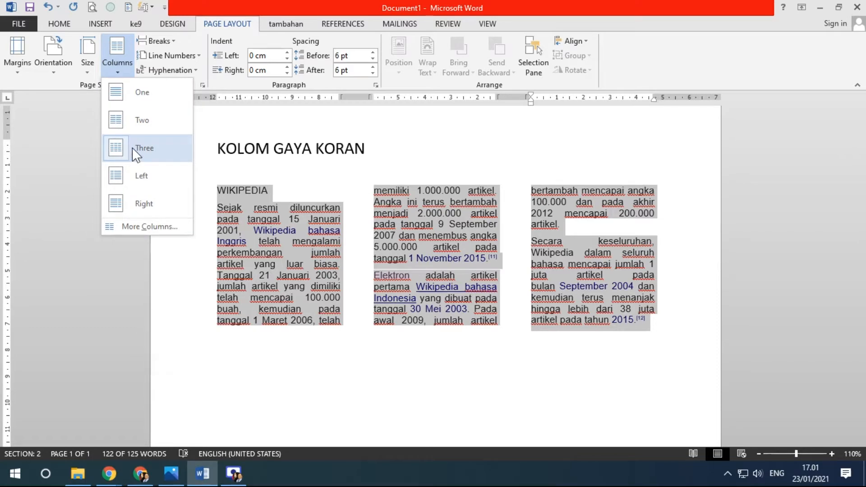
click(158, 225)
click(380, 191)
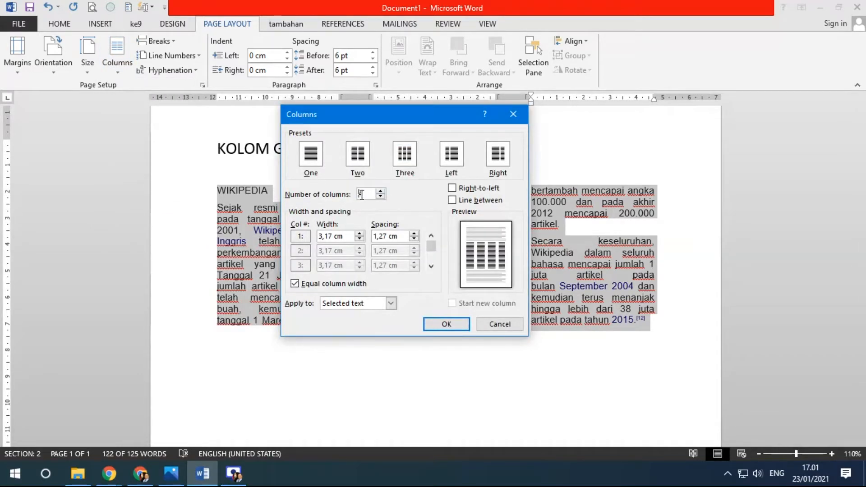
click(453, 321)
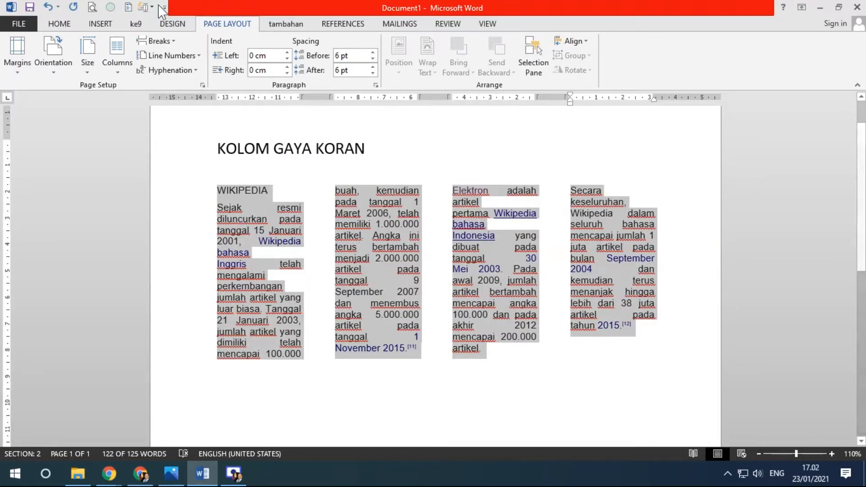
Step: Check the four-column page layout in the print preview and return to the document
click(93, 7)
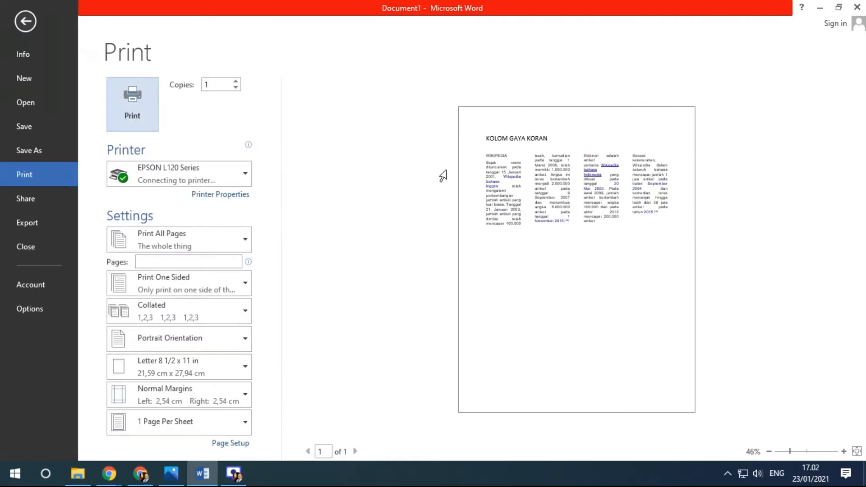
click(806, 450)
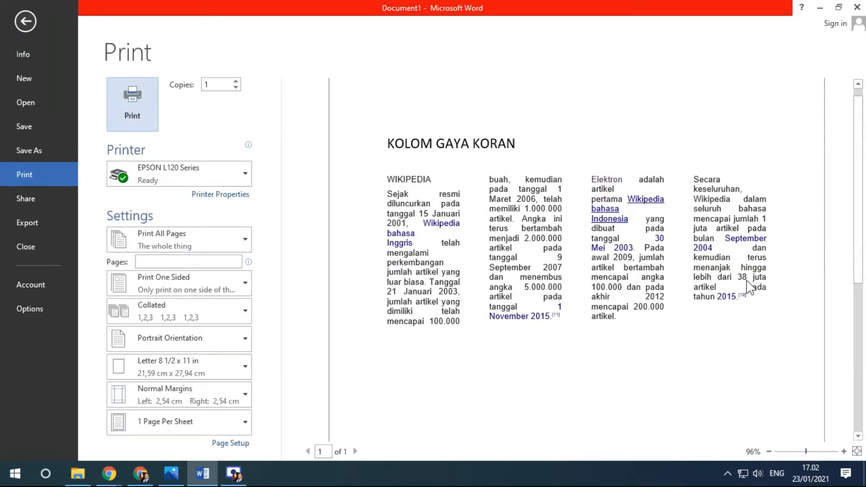
click(25, 22)
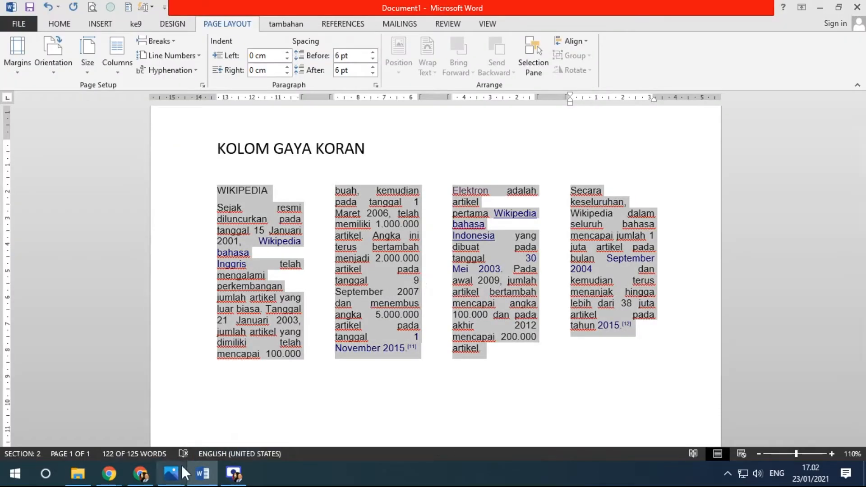
Step: Open the image latihan word-page-013.jpg from the Latihan-6 folder and examine the headline above its newspaper columns
click(79, 474)
click(174, 104)
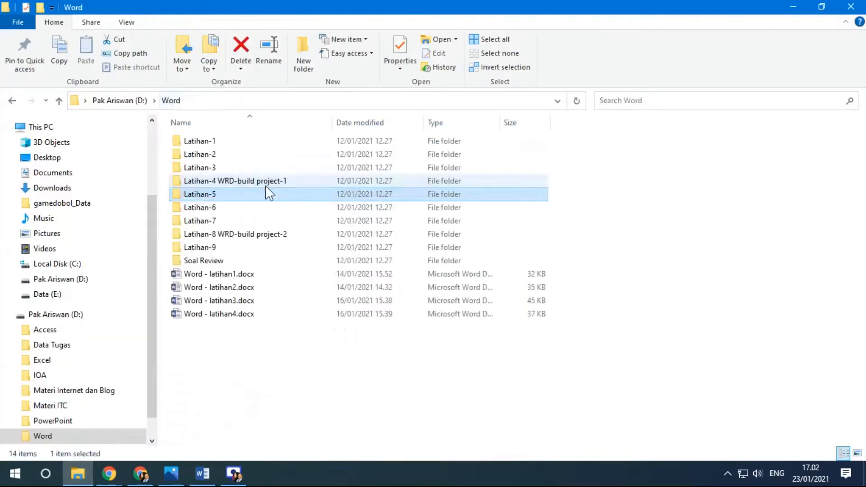
double_click(222, 208)
double_click(271, 142)
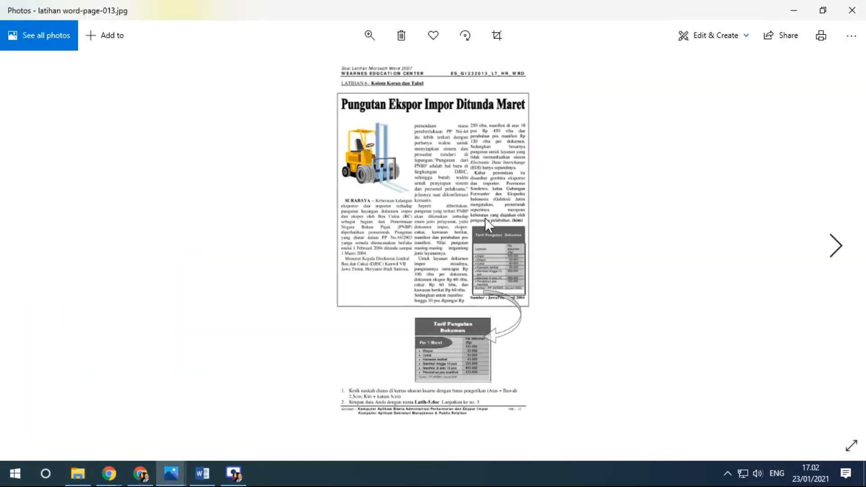
scroll(642, 276, up, 3)
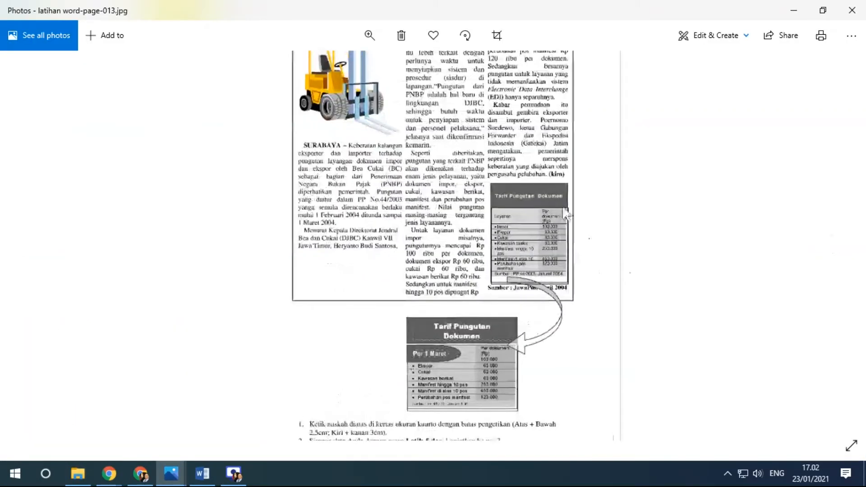
scroll(541, 209, up, 3)
scroll(586, 274, up, 2)
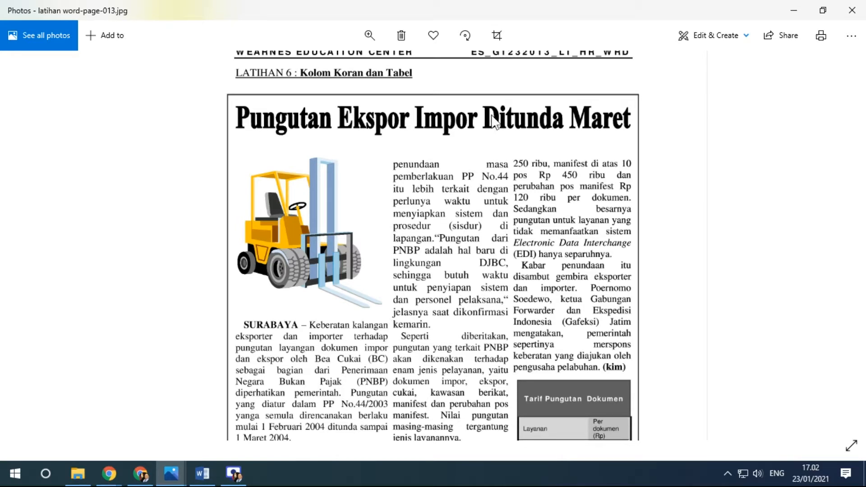
Step: Return to Word and format the WIKIPEDIA heading as bold 16 pt text
click(201, 482)
click(224, 187)
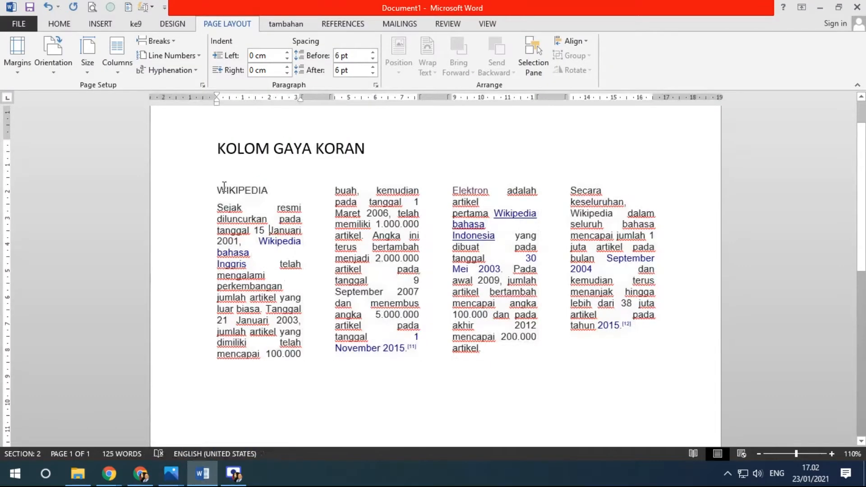
drag(216, 190, 270, 190)
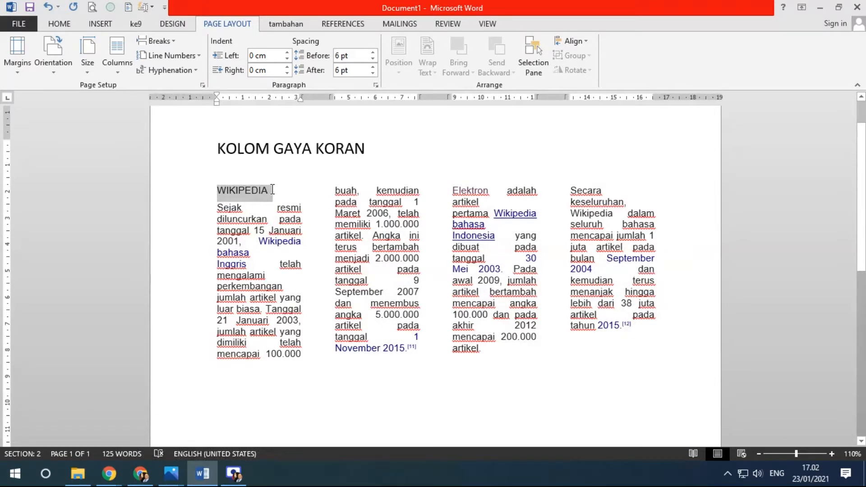
click(59, 24)
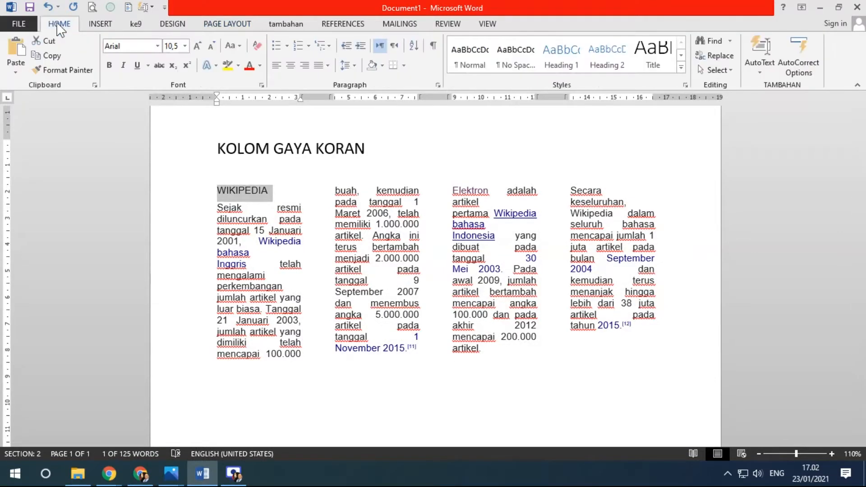
click(111, 64)
click(196, 46)
click(196, 45)
click(196, 46)
click(196, 45)
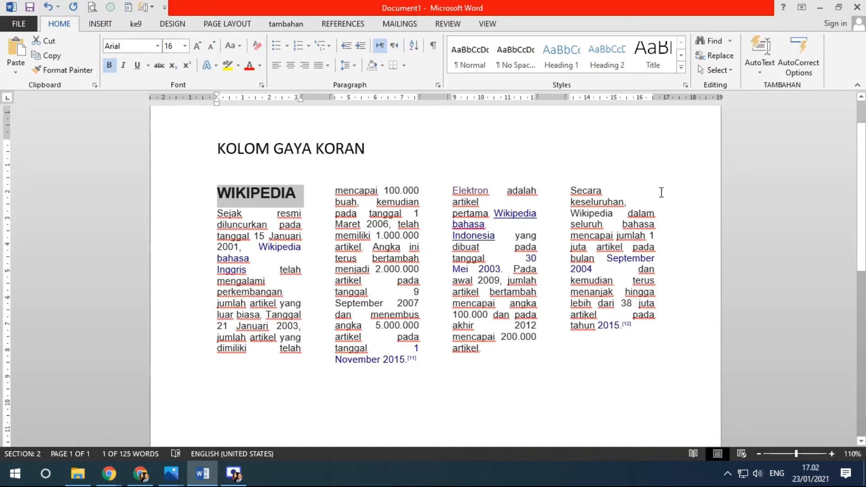
click(436, 360)
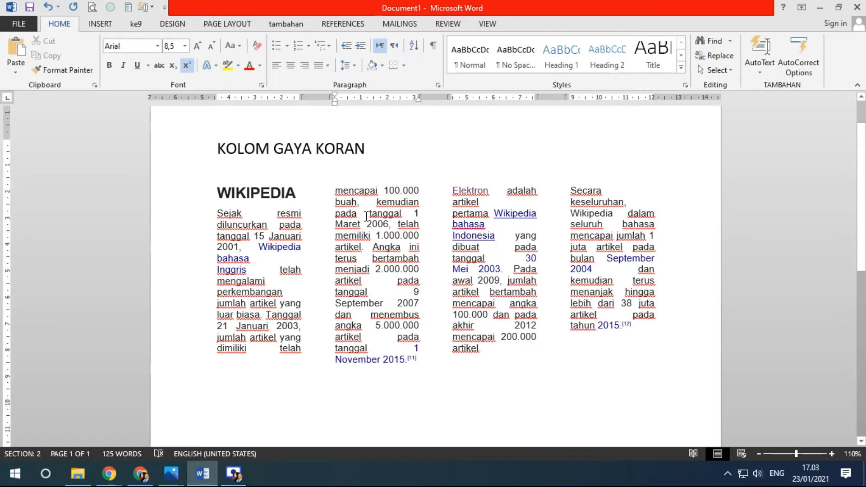
Step: Lay out only the WIKIPEDIA heading in one column, leaving the paragraphs below in four columns
drag(220, 193, 296, 194)
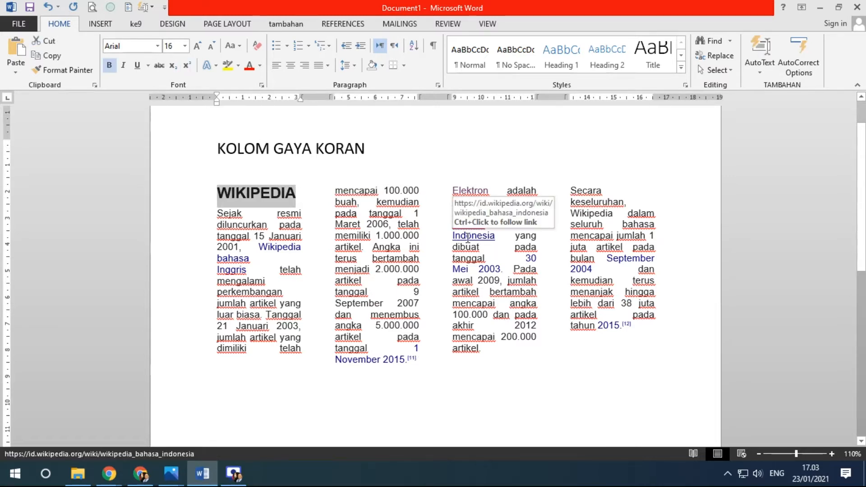
key(alt+Tab)
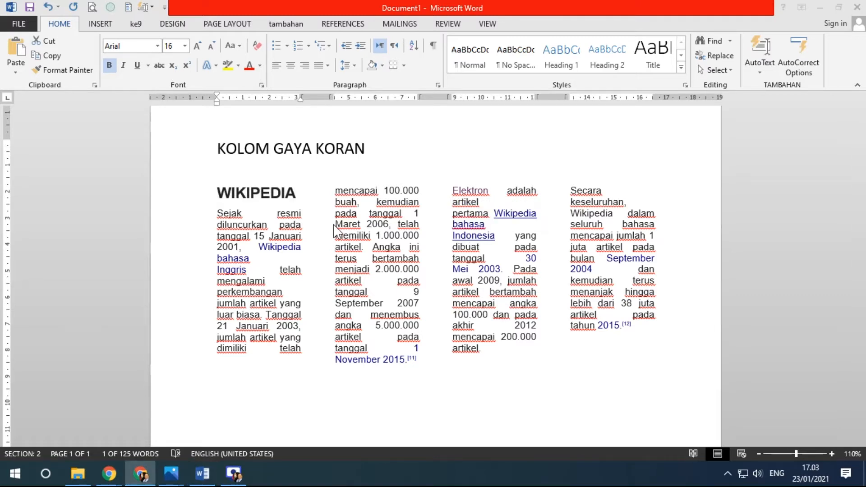
key(alt+Tab)
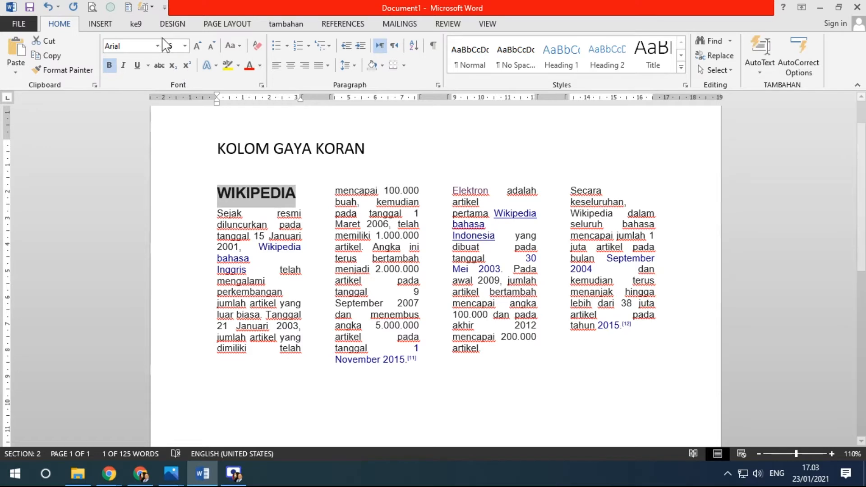
click(226, 26)
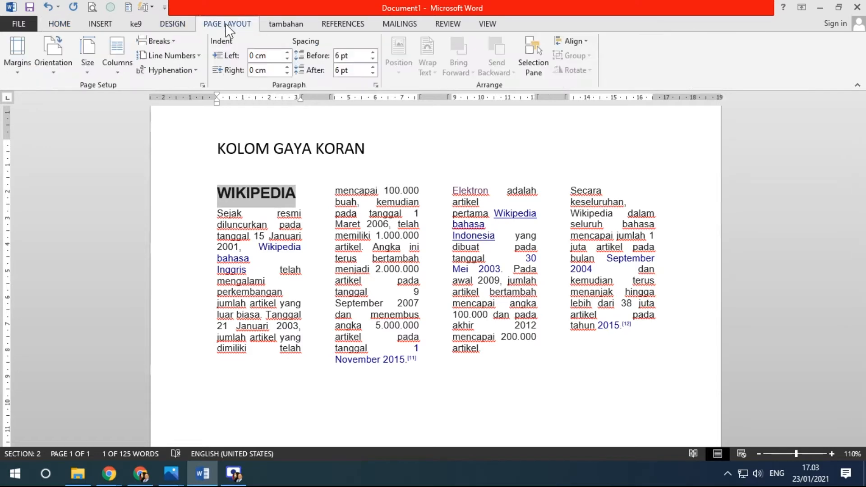
click(118, 69)
click(120, 86)
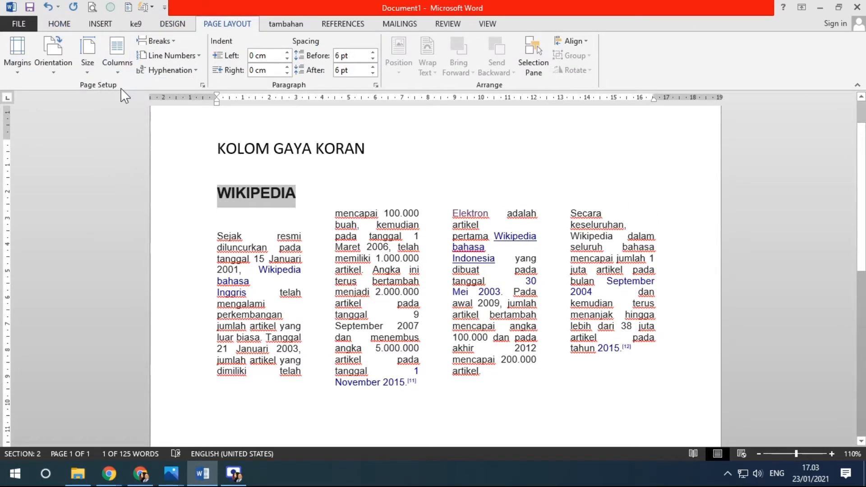
click(253, 214)
Step: Add filler text after the WIKIPEDIA heading and remove the empty line above the first column's text
click(305, 192)
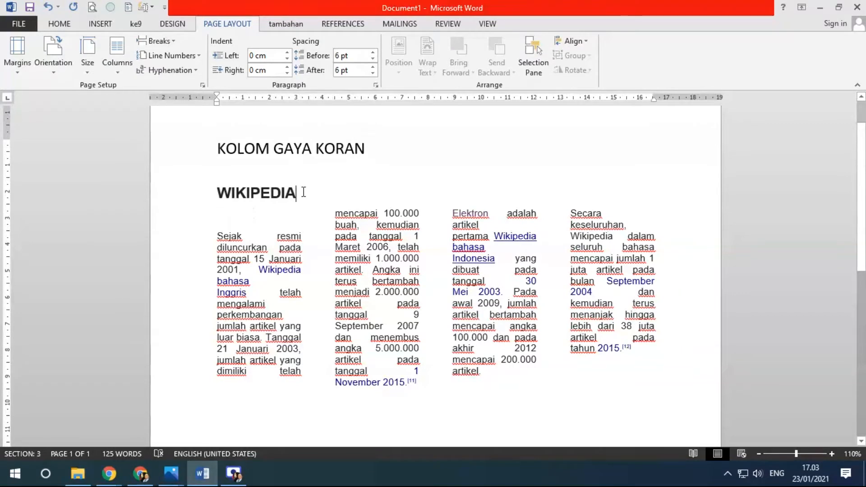
text(SDFSDKFJSDKFJSDKFJSDKFDJSKFSDJFK)
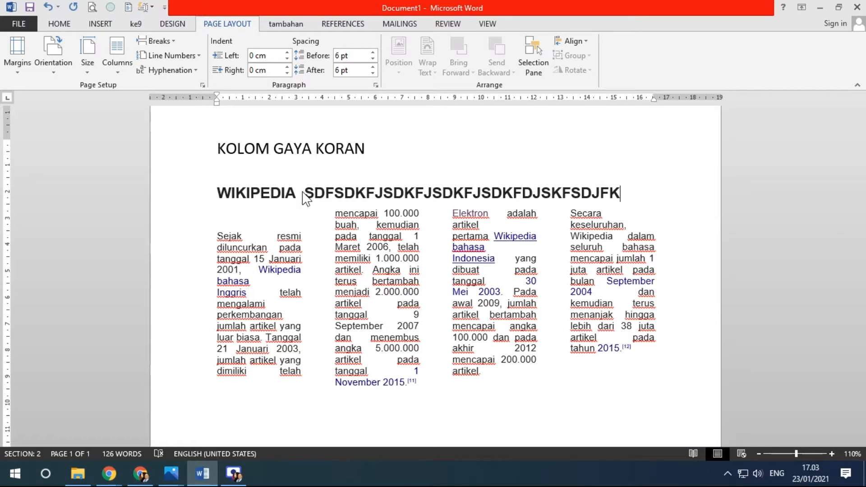
click(229, 216)
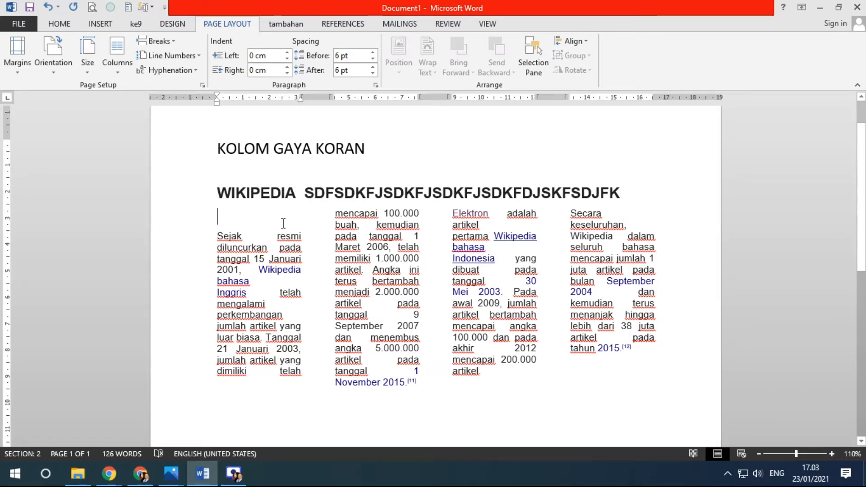
key(Delete)
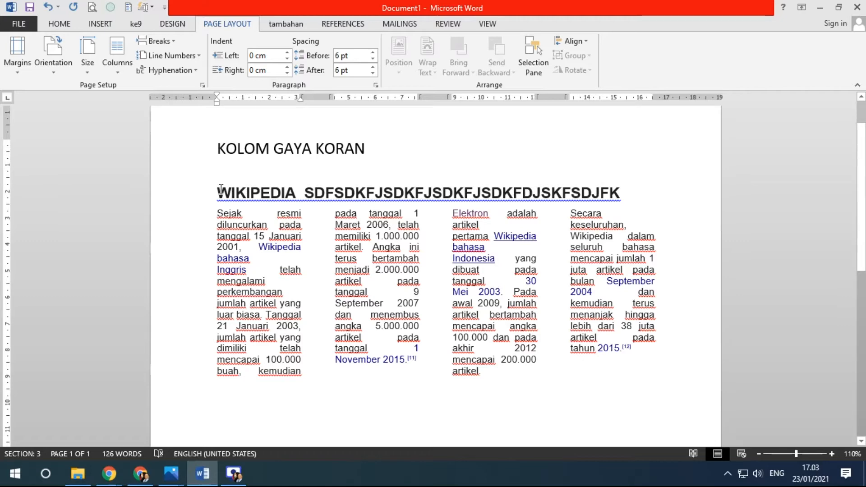
Step: Replace the Wikipedia heading and all column text with the new heading SEJARAH WIKIPEDIA INDONESIA
drag(181, 195, 189, 405)
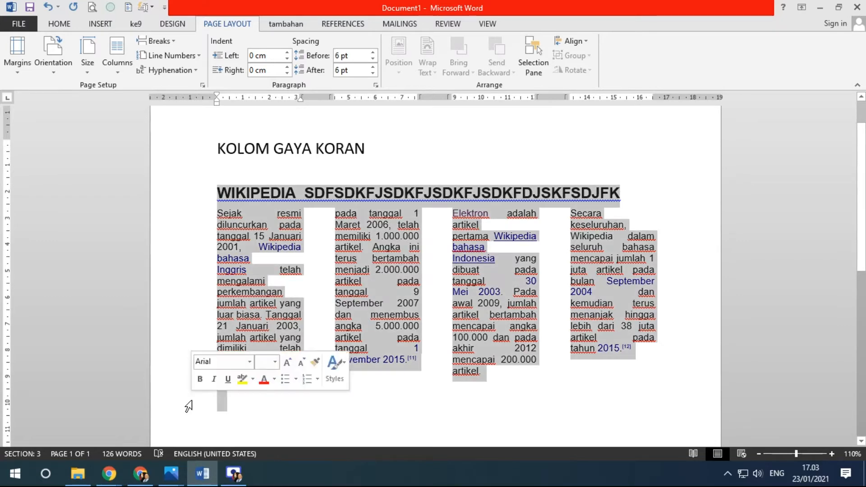
key(Delete)
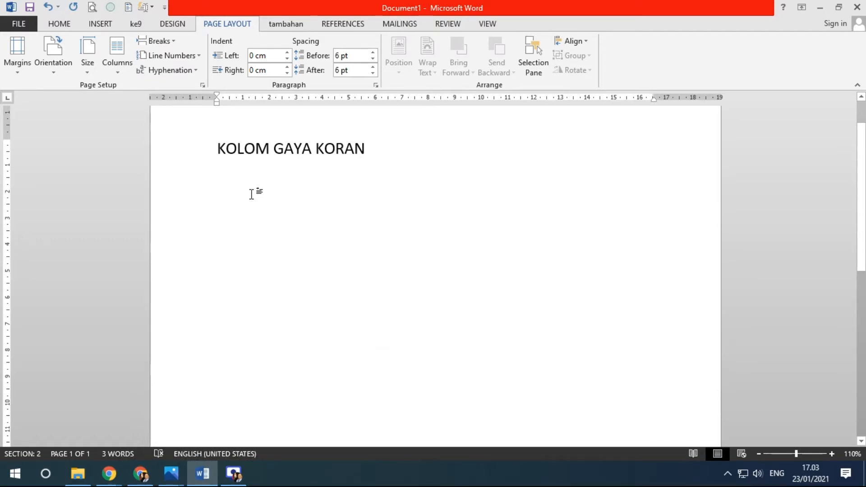
text(WIKIPEDIA INDONESIA)
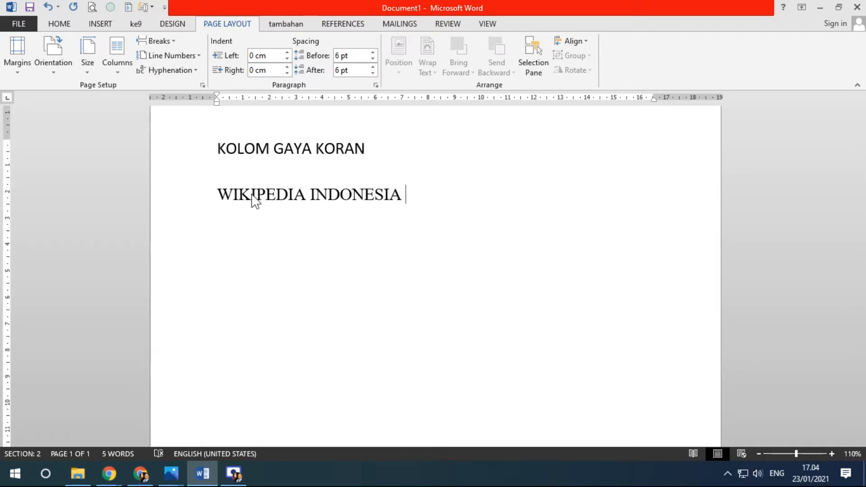
text( SEJARAH)
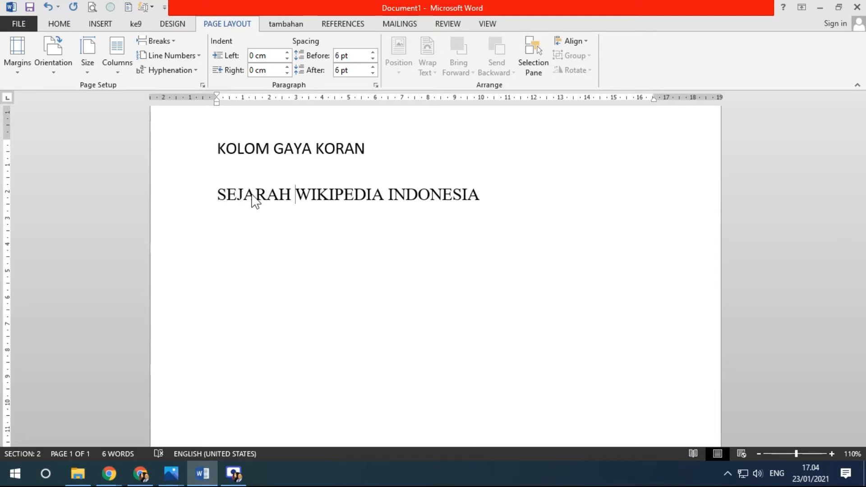
Step: Center the heading SEJARAH WIKIPEDIA INDONESIA on the page
click(61, 26)
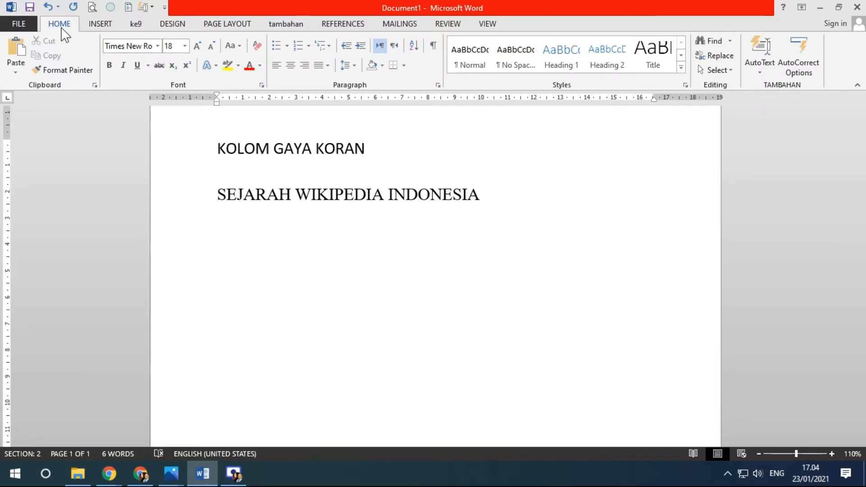
click(289, 65)
click(585, 203)
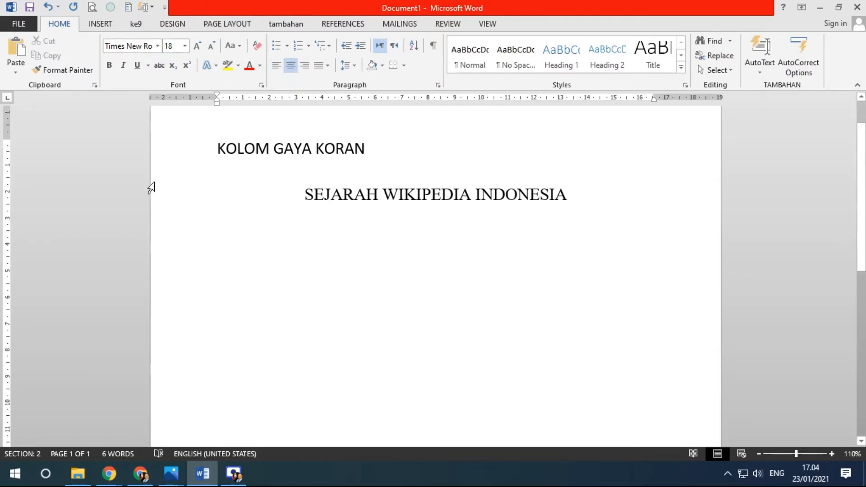
click(166, 199)
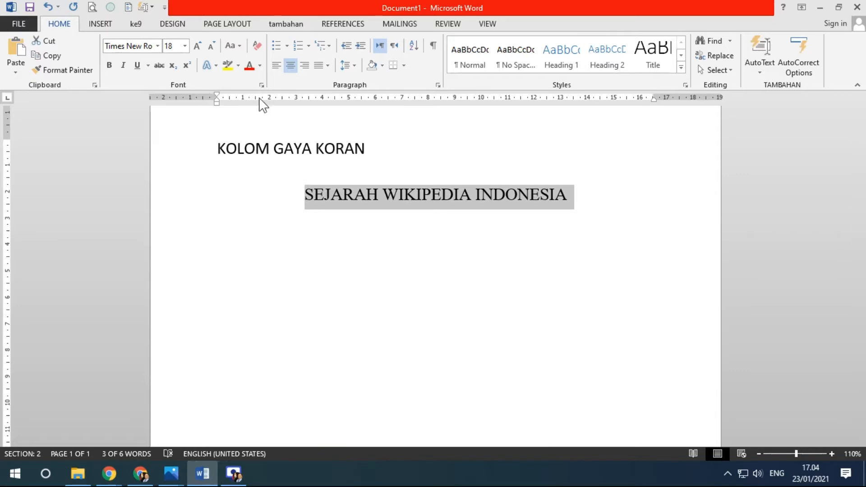
click(581, 200)
text(SDKFSJDKFSDJFK)
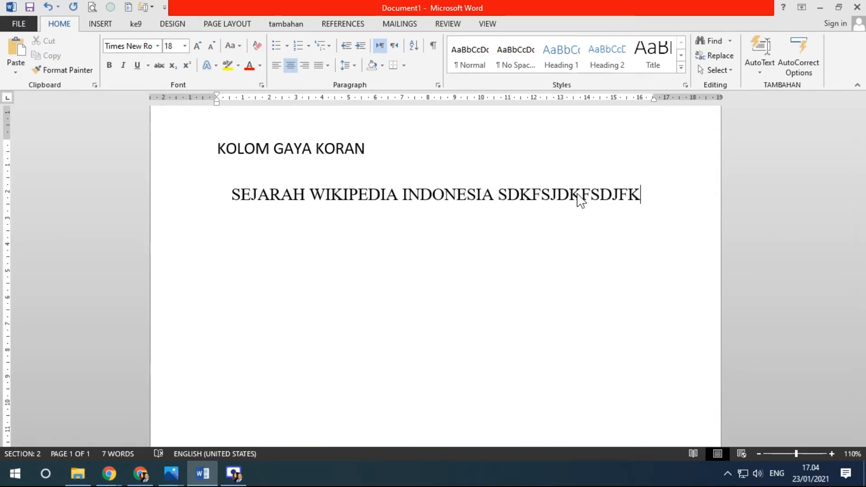
key(BackSpace)
key(BackSpace)
key(BackSpace)
key(BackSpace)
key(BackSpace)
key(BackSpace)
key(BackSpace)
key(BackSpace)
key(BackSpace)
key(BackSpace)
key(BackSpace)
key(BackSpace)
key(BackSpace)
key(BackSpace)
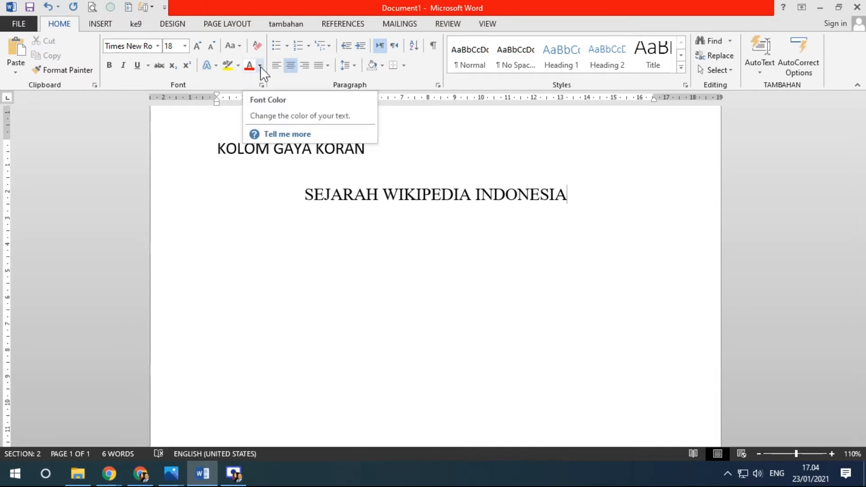
click(237, 23)
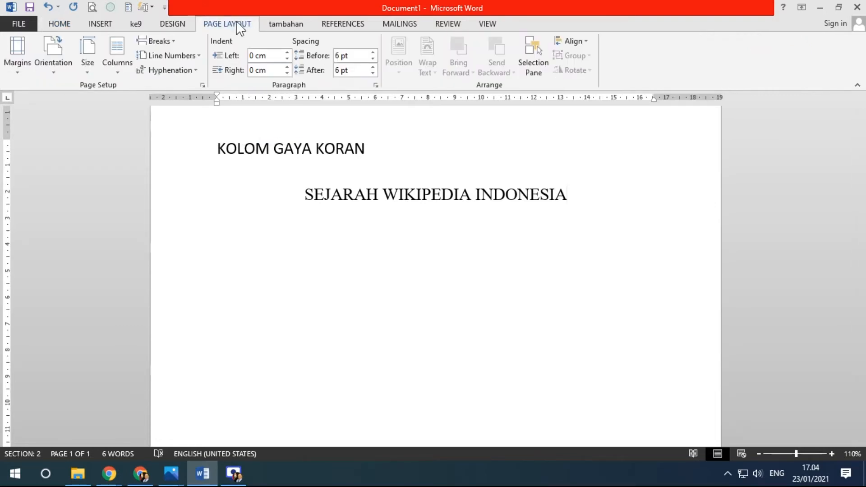
click(173, 41)
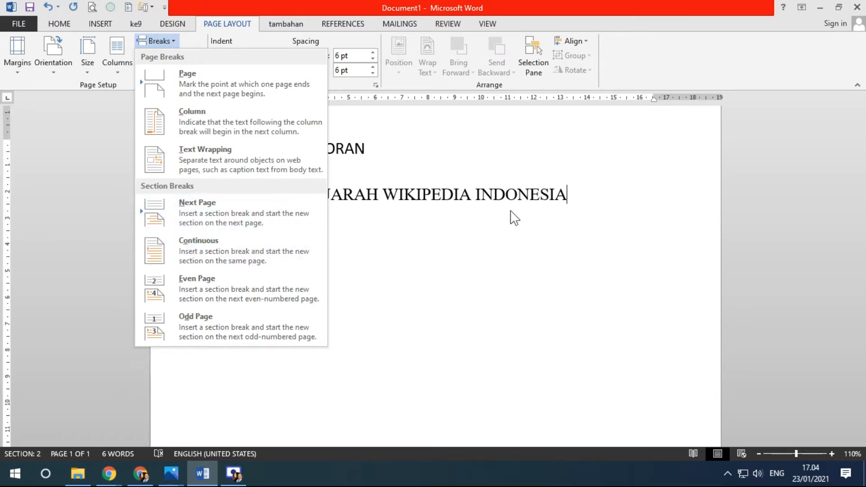
click(569, 207)
drag(304, 196, 582, 203)
click(568, 198)
drag(303, 196, 565, 196)
click(421, 218)
drag(300, 194, 562, 204)
click(569, 200)
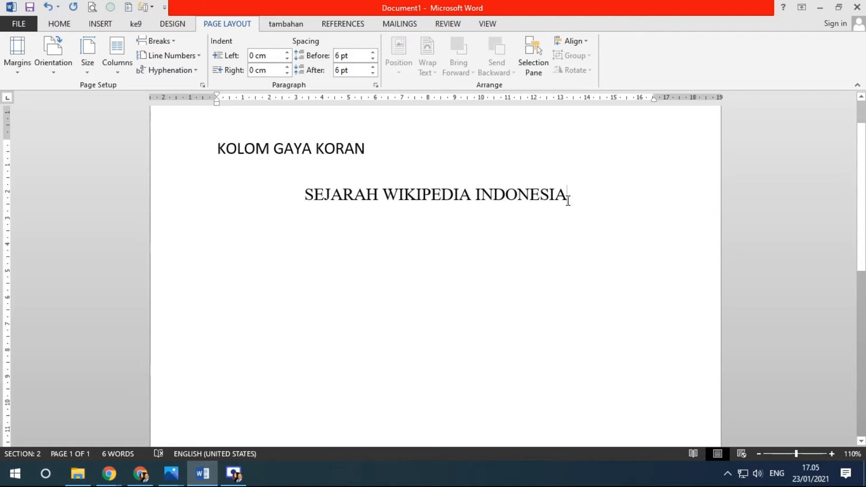
Step: Try a continuous section break after the heading SEJARAH WIKIPEDIA INDONESIA and undo it
key(Return)
click(173, 41)
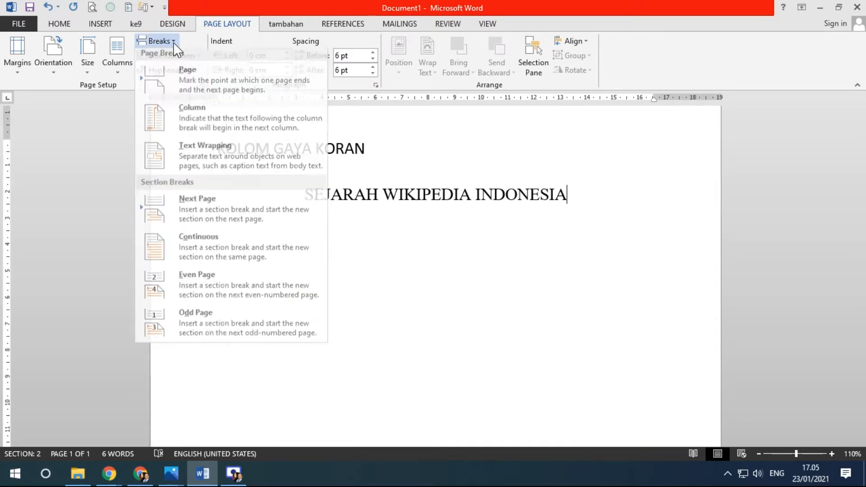
click(210, 250)
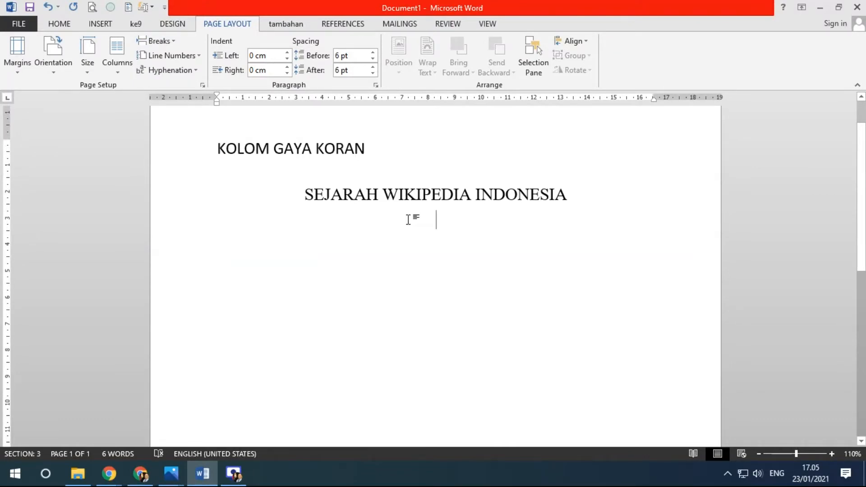
key(ctrl+z)
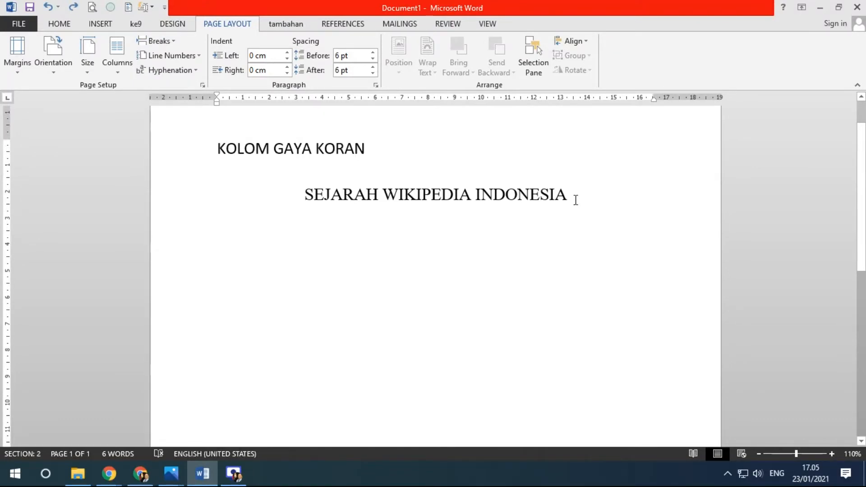
Step: Insert a continuous section break after the heading SEJARAH WIKIPEDIA INDONESIA and place the cursor in the new section below it
click(174, 43)
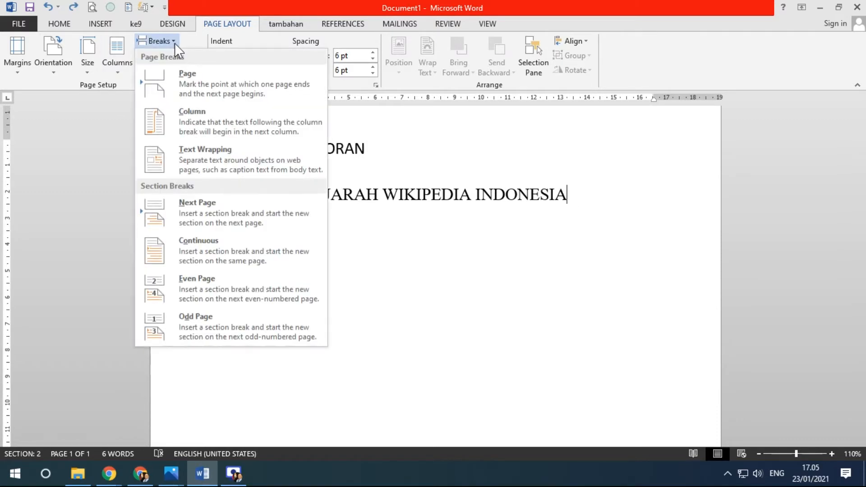
click(201, 242)
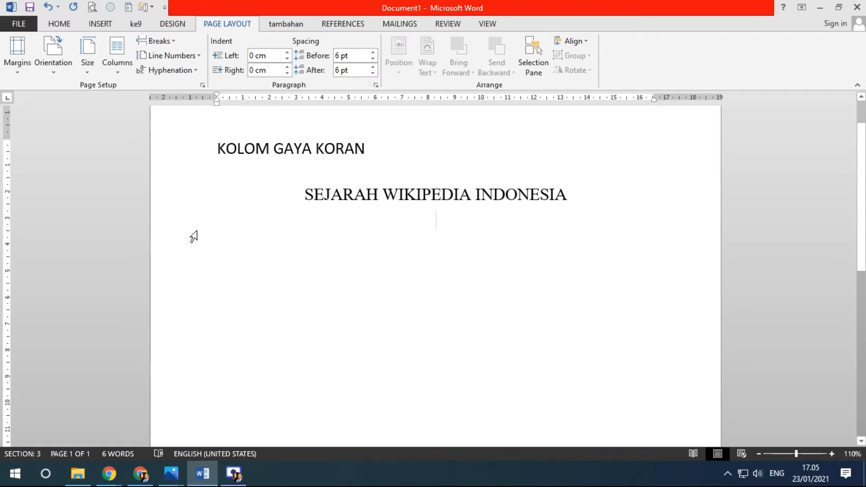
click(177, 197)
click(433, 232)
Step: Lay out the new section below the heading in three columns and set its paragraph alignment to Justify
click(118, 72)
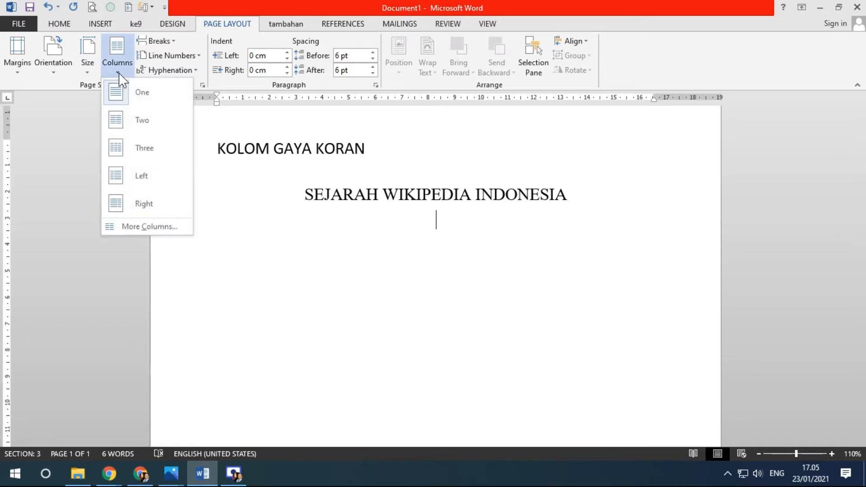
click(126, 152)
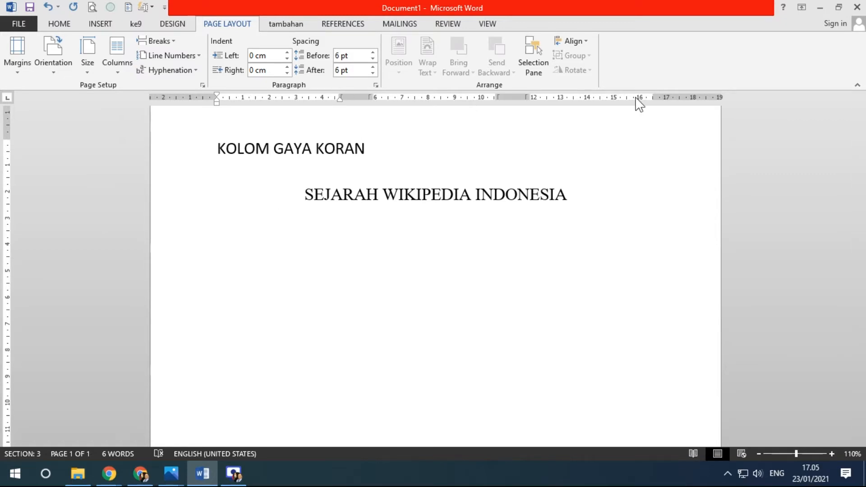
click(59, 24)
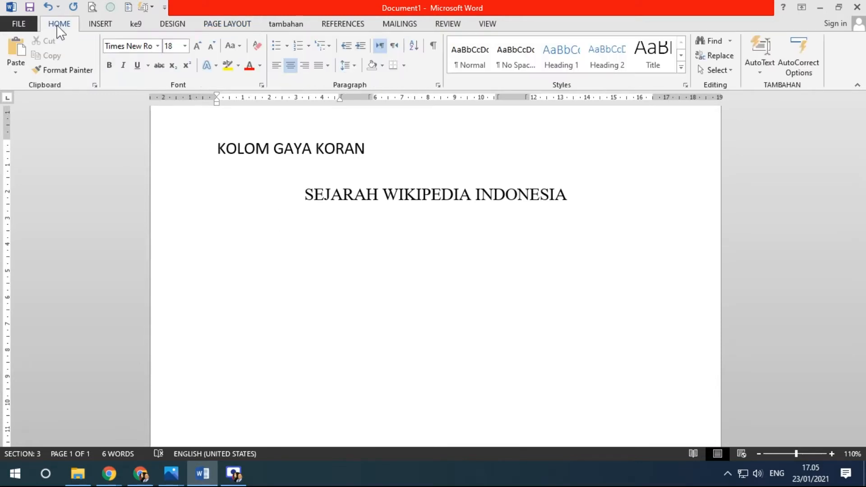
click(319, 68)
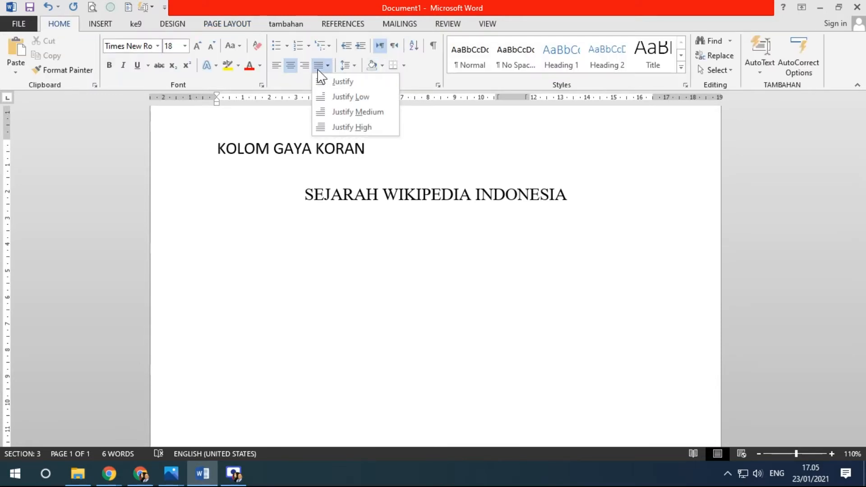
click(339, 82)
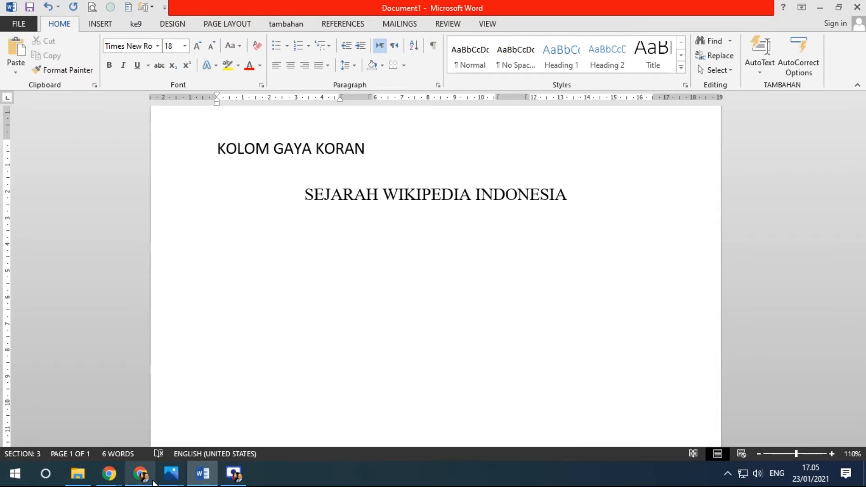
Step: Paste the copied Wikipedia history text into the first column below the heading SEJARAH WIKIPEDIA INDONESIA
click(109, 472)
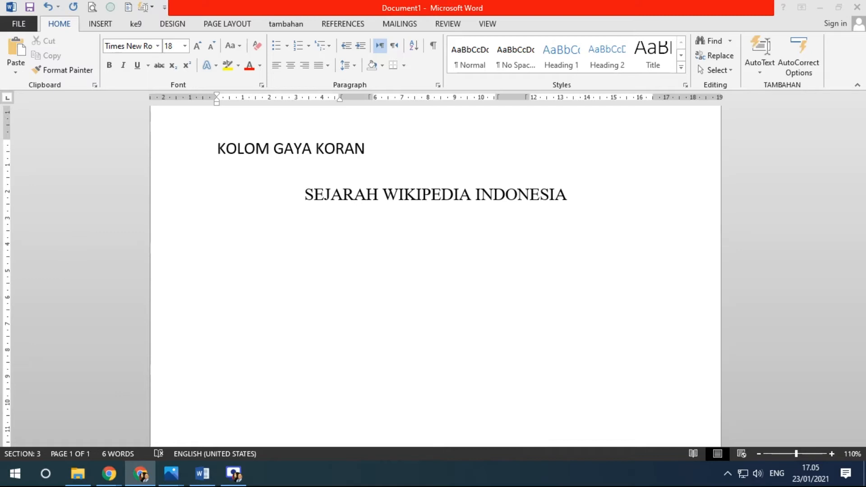
click(233, 241)
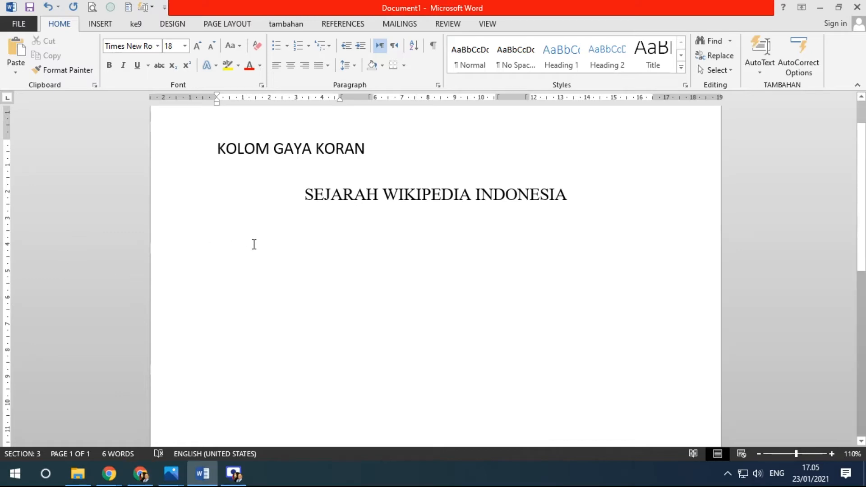
key(ctrl+v)
scroll(354, 235, up, 10)
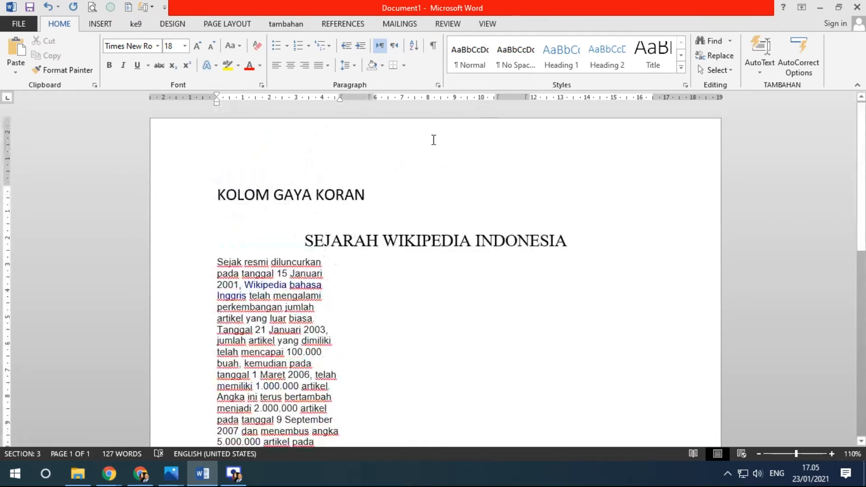
scroll(406, 212, down, 3)
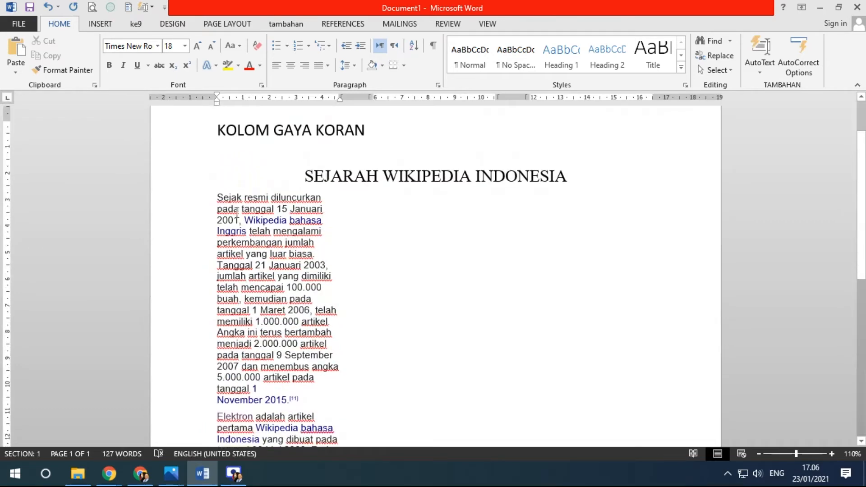
scroll(229, 195, down, 3)
scroll(328, 271, up, 3)
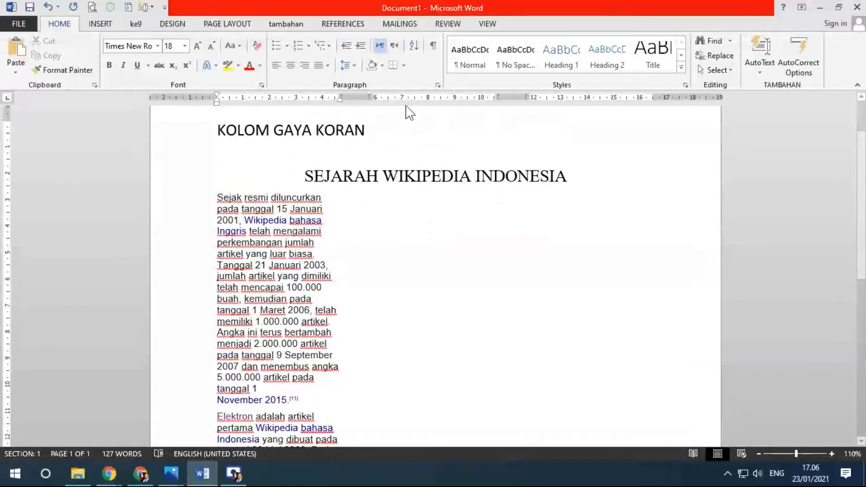
scroll(412, 239, down, 15)
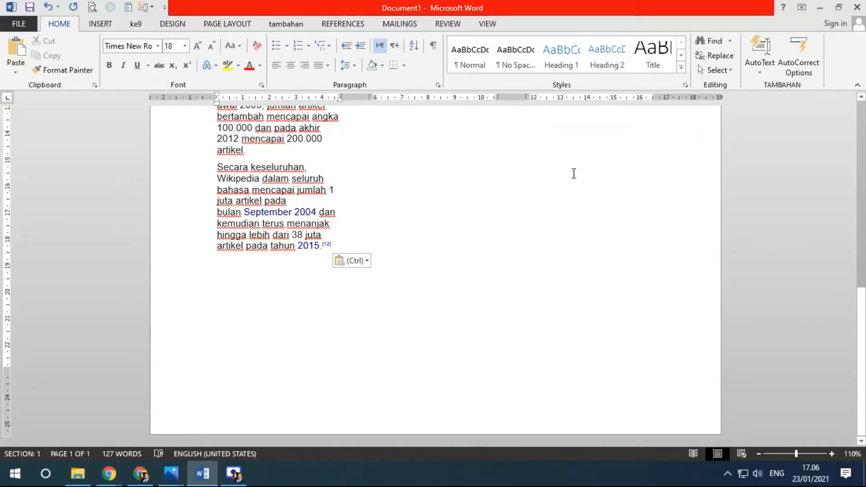
Step: Copy the last paragraph, starting with "Secara keseluruhan", and paste a duplicate directly below it
drag(212, 166, 334, 245)
key(ctrl+c)
click(265, 269)
key(ctrl+v)
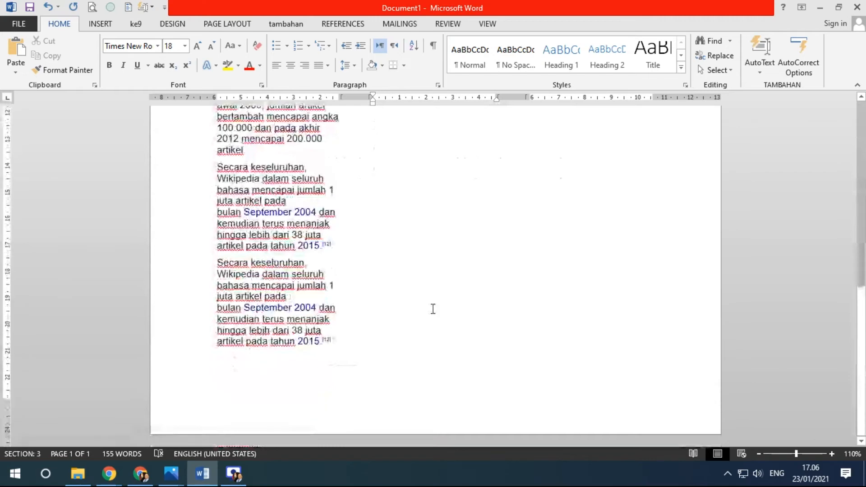
Step: Paste the "Secara keseluruhan" paragraph repeatedly until the text fills all three columns and runs onto the second page
scroll(404, 328, up, 10)
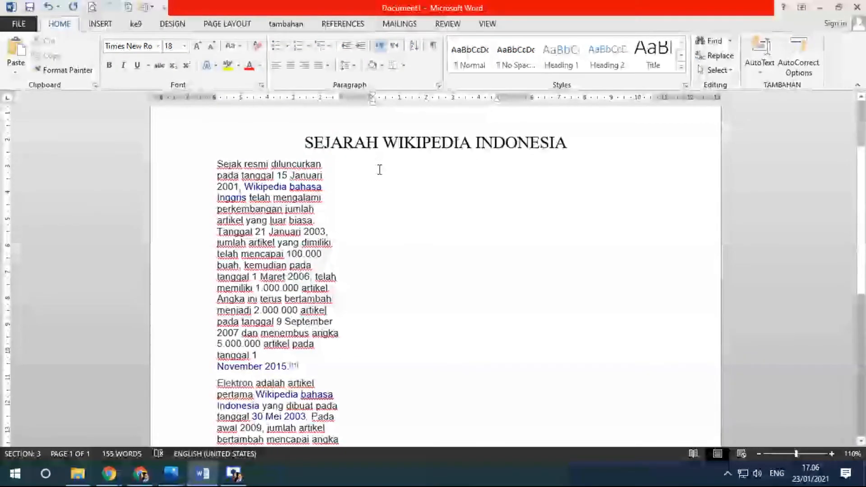
key(ctrl+v)
key(ctrl+v)
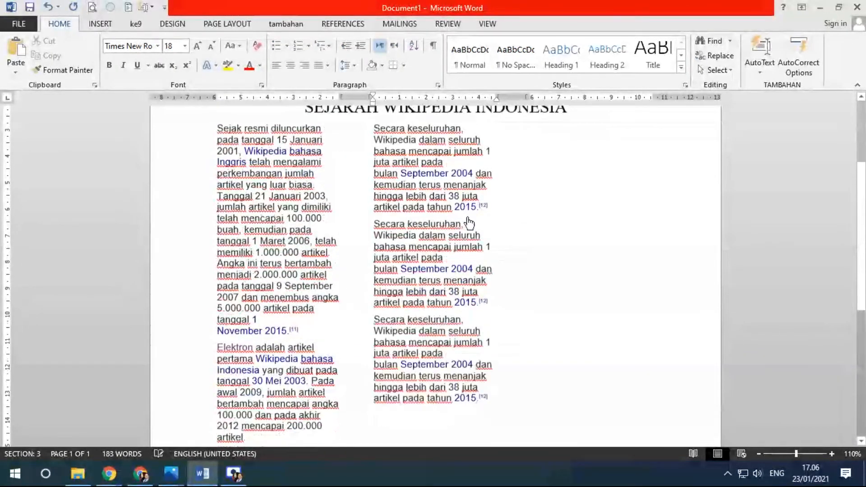
key(ctrl+v)
key(ctrl+v)
key(ctrl+v)
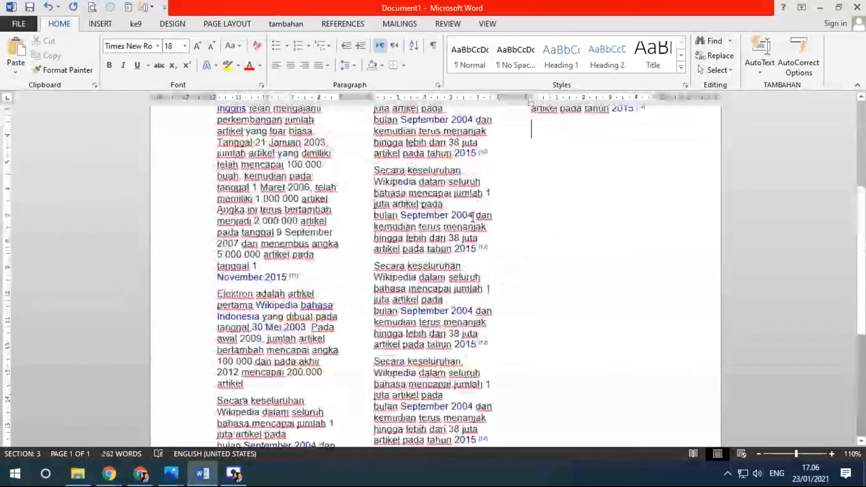
key(ctrl+v)
key(ctrl+v)
key(ctrl+v)
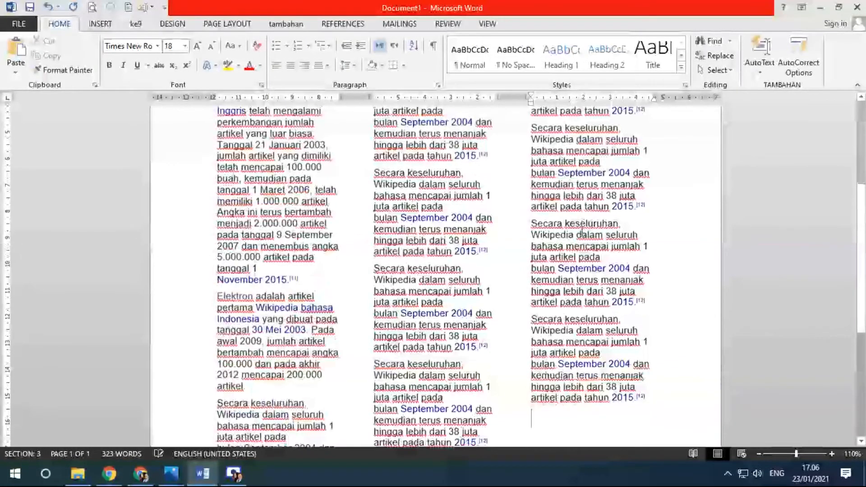
key(ctrl+v)
key(ctrl+v)
key(ctrl+v)
key(ctrl+v)
key(ctrl+v)
key(ctrl+v)
key(ctrl+v)
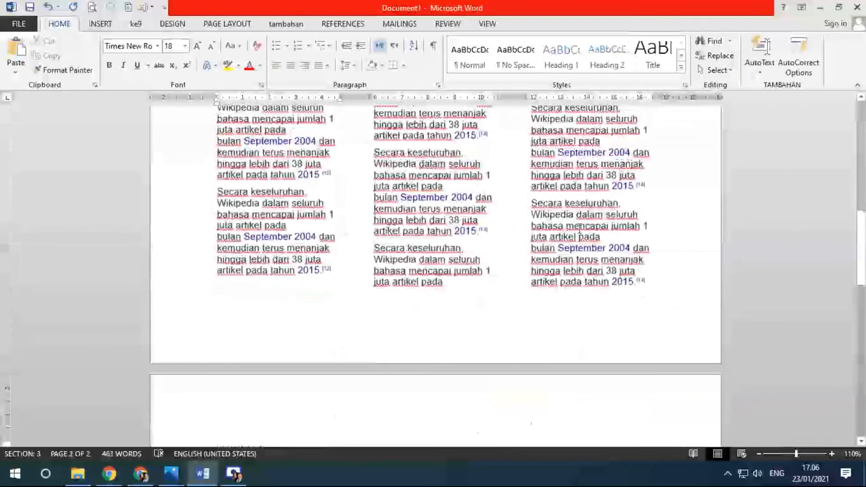
scroll(579, 228, up, 10)
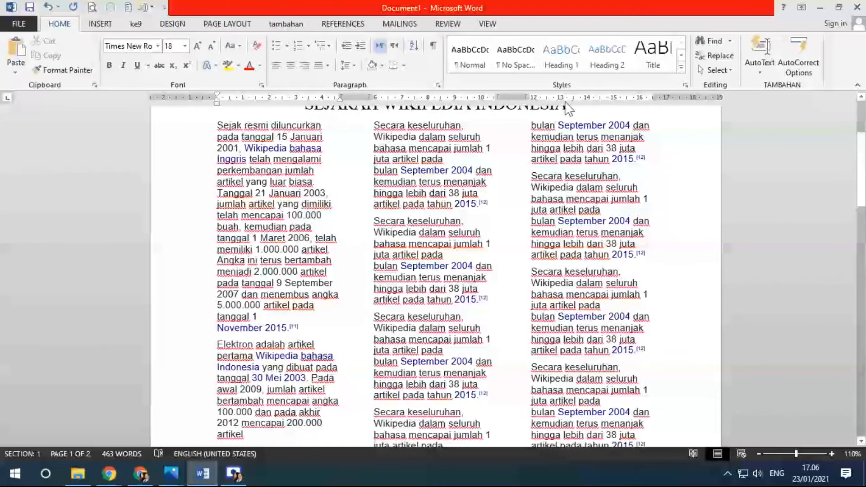
Step: Undo all the pasted text below the heading, including the original Wikipedia paragraphs
key(ctrl+z)
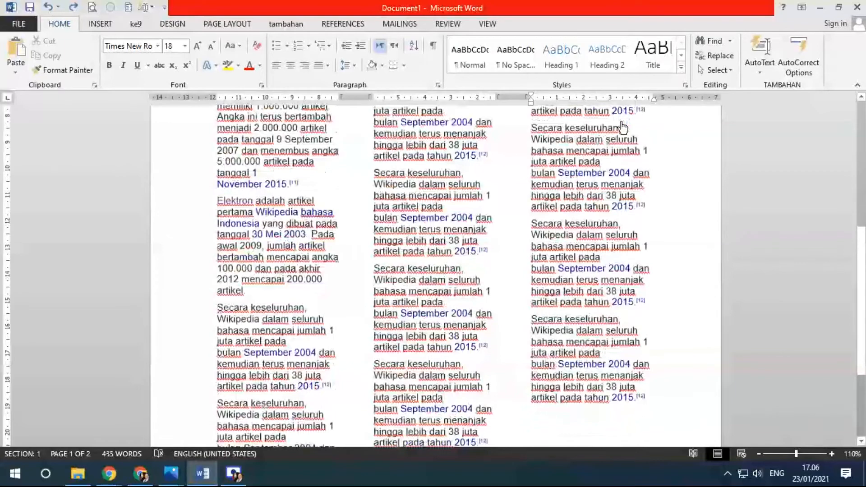
key(ctrl+z)
key(ctrl+z)
key(ctrl+z)
key(ctrl+z)
key(ctrl+z)
key(ctrl+z)
key(ctrl+z)
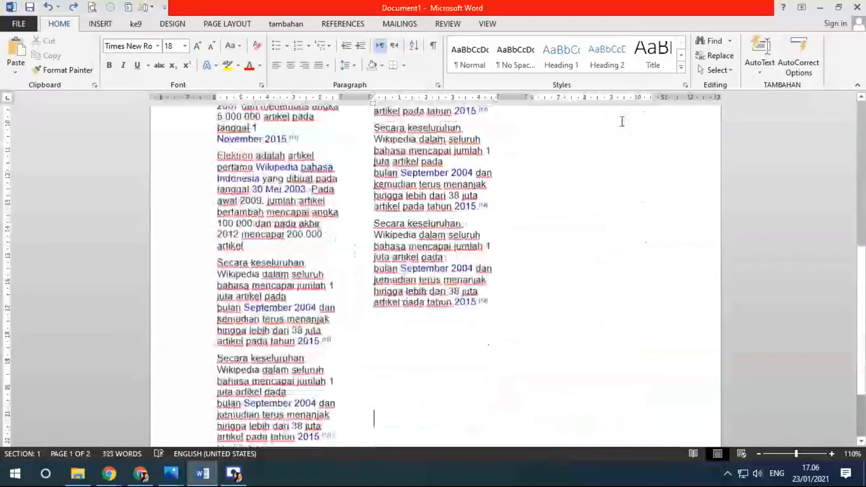
key(ctrl+z)
key(ctrl+z)
key(ctrl+z)
key(ctrl+z)
key(ctrl+z)
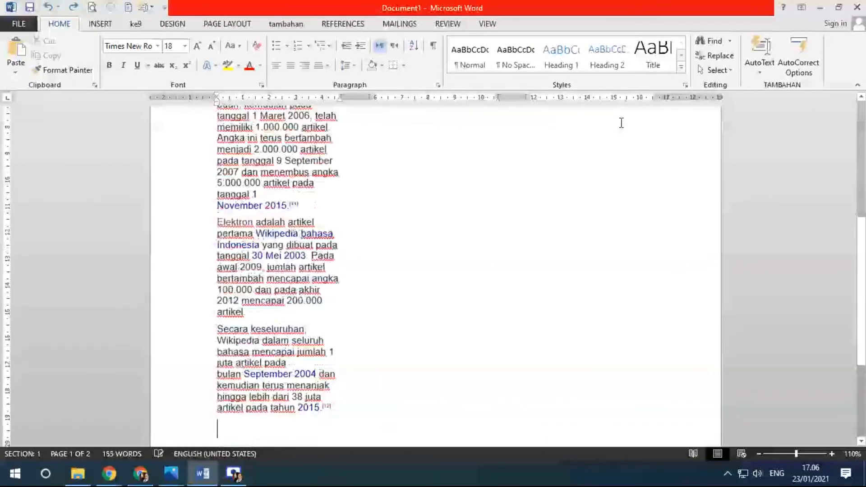
scroll(446, 237, up, 2)
Step: Add the "Secara keseluruhan, Wikipedia dalam seluruh bahasa" paragraph twice in the first column below the heading
text(Secara keseluruhan, Wikipedia dalam seluruh bahasa mencapai jumlah 1 juta artikel pada bulan September 2004 dan kemudian terus menanjak hingga lebih dari 38 juta artikel pada tahun 2015.[12])
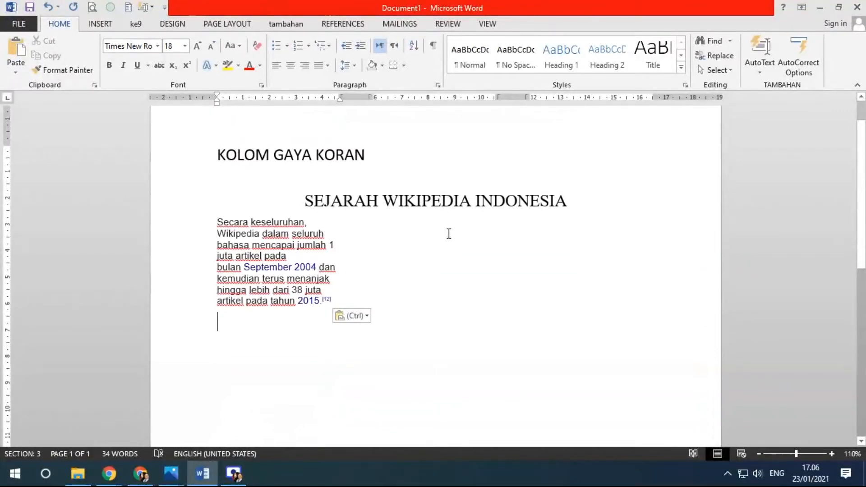
text(Secara keseluruhan, Wikipedia dalam seluruh bahasa mencapai jumlah 1 juta artikel pada bulan September 2004 dan kemudian terus menanjak hingga lebih dari 38 juta artikel pada tahun 2015.[12])
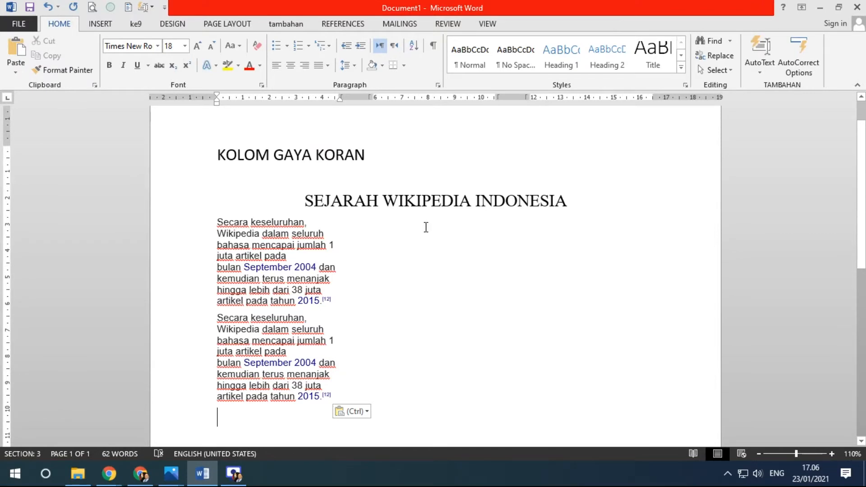
scroll(426, 227, down, 4)
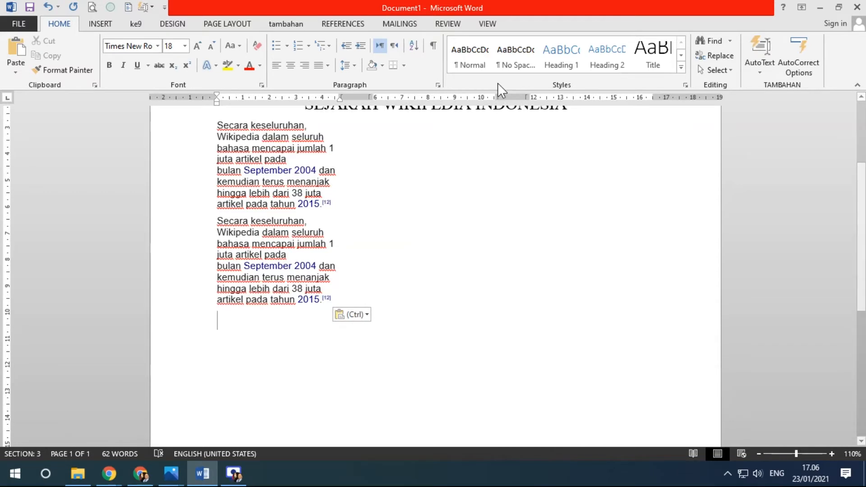
scroll(420, 189, up, 2)
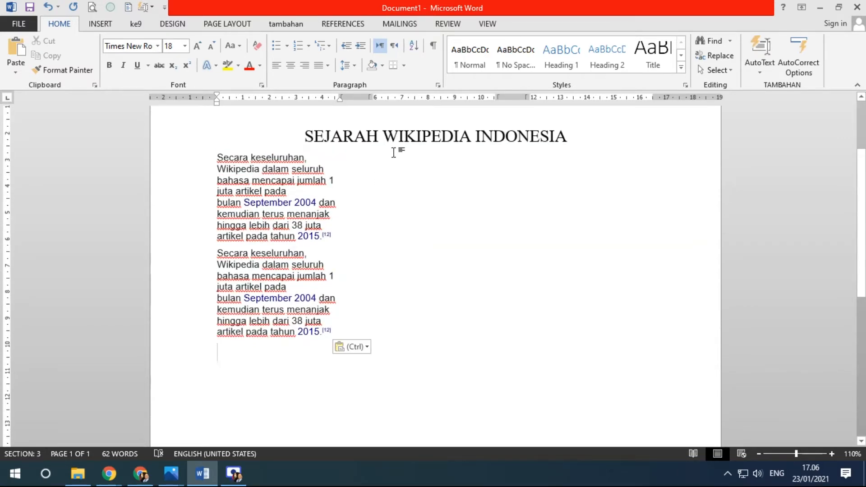
Step: Remove the empty line after the two paragraphs in the first column and insert a column break at the end of that text
click(212, 24)
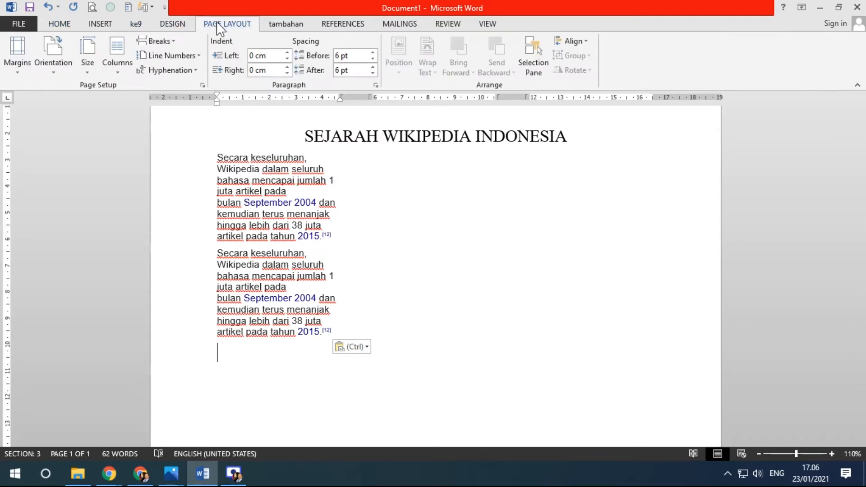
click(173, 42)
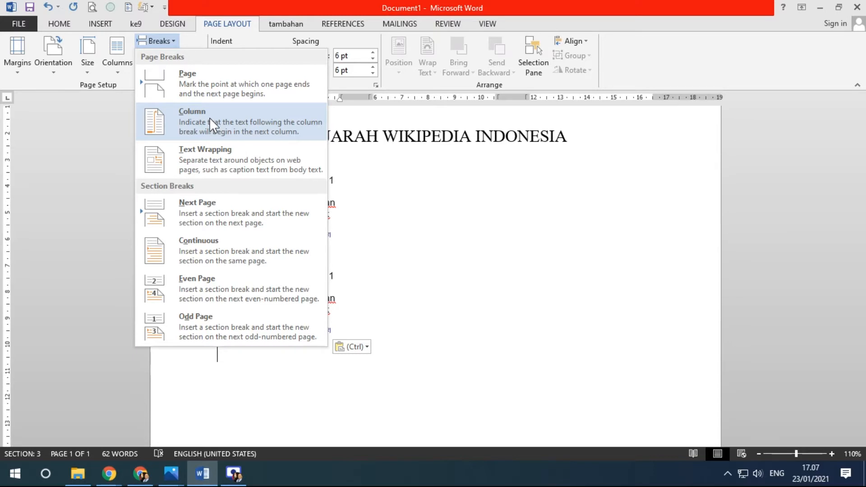
click(239, 361)
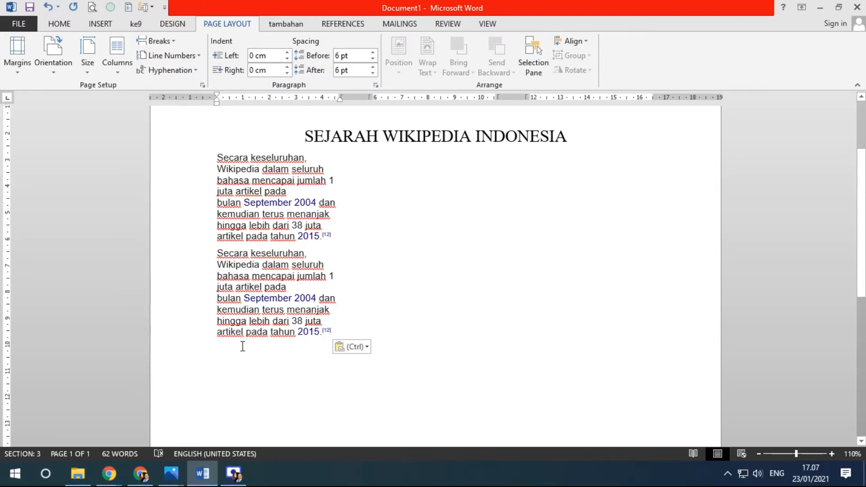
key(BackSpace)
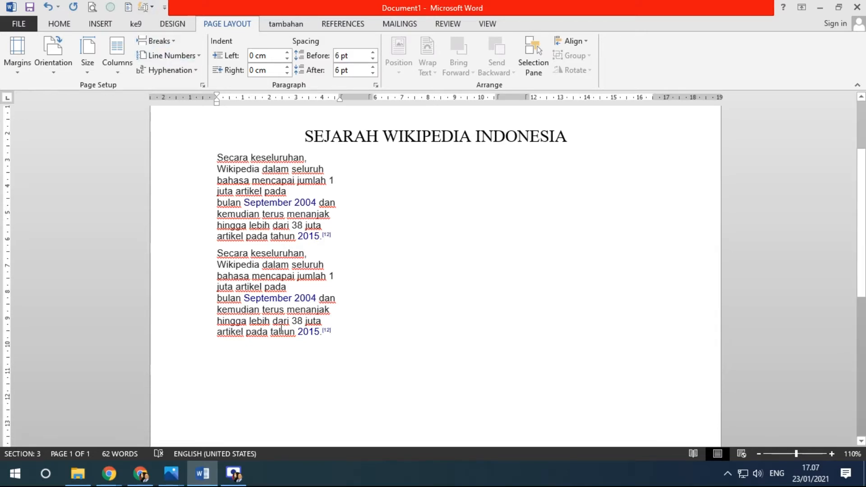
click(156, 40)
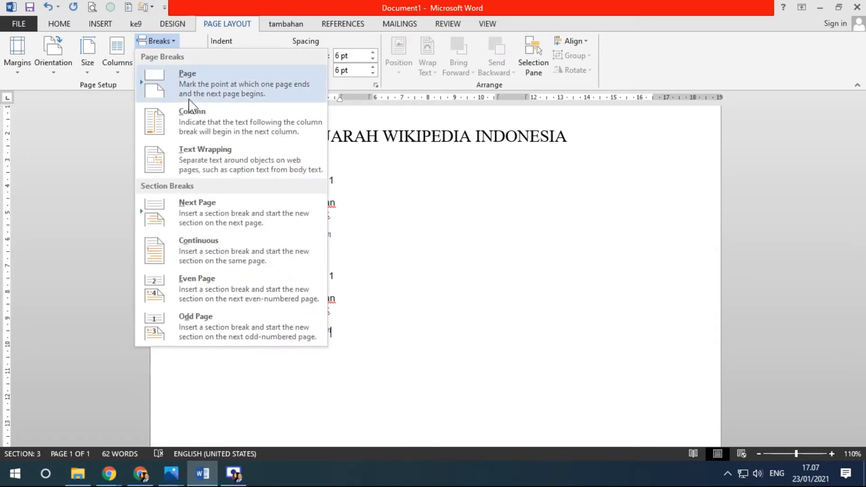
click(190, 123)
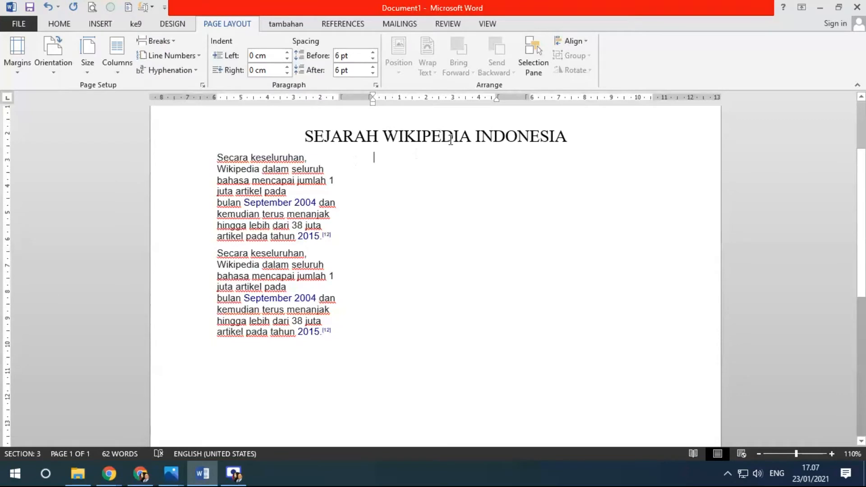
Step: Paste the "Secara keseluruhan" paragraph twice in the second column and remove the empty line after it
text(Secara keseluruhan, Wikipedia dalam seluruh bahasa mencapai jumlah 1 juta artikel pada bulan September 2004 dan kemudian terus menanjak hingga lebih dari 38 juta artikel pada tahun 2015.[12])
text(Secara keseluruhan, Wikipedia dalam seluruh bahasa mencapai jumlah 1 juta artikel pada bulan September 2004 dan kemudian terus menanjak hingga lebih dari 38 juta artikel pada tahun 2015.[12])
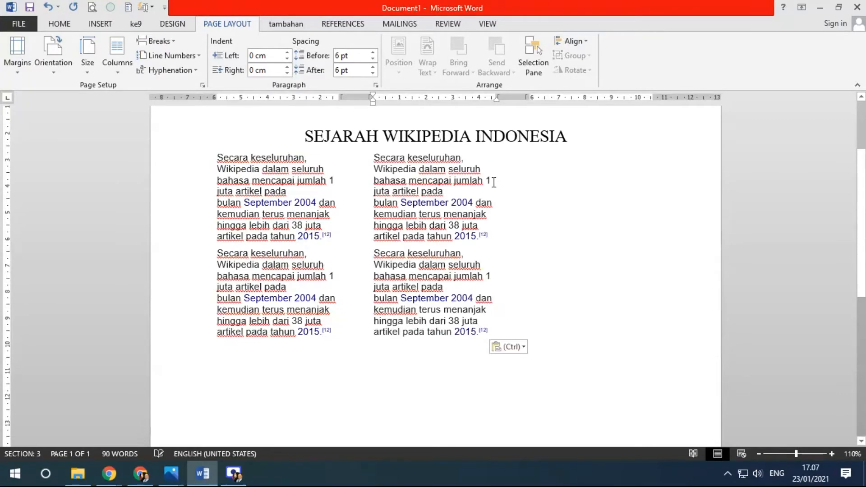
key(BackSpace)
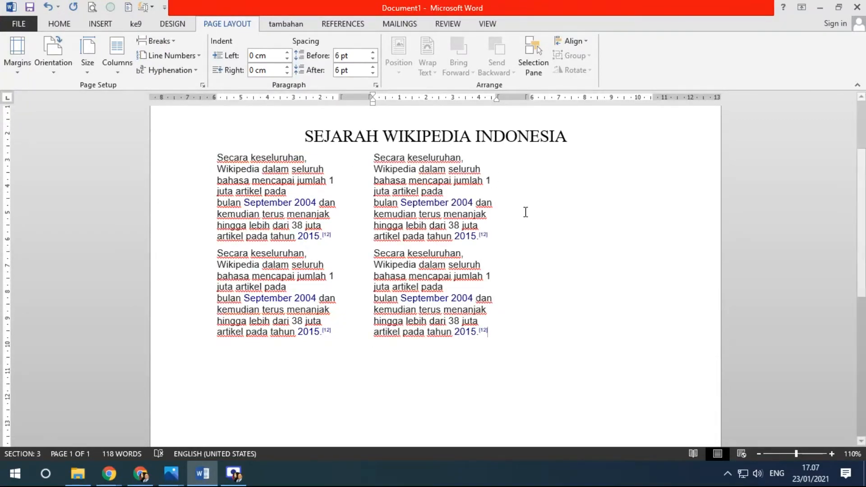
Step: Insert a column break after the second column's text and paste the paragraph twice in the third column, without a trailing empty line
scroll(407, 241, down, 4)
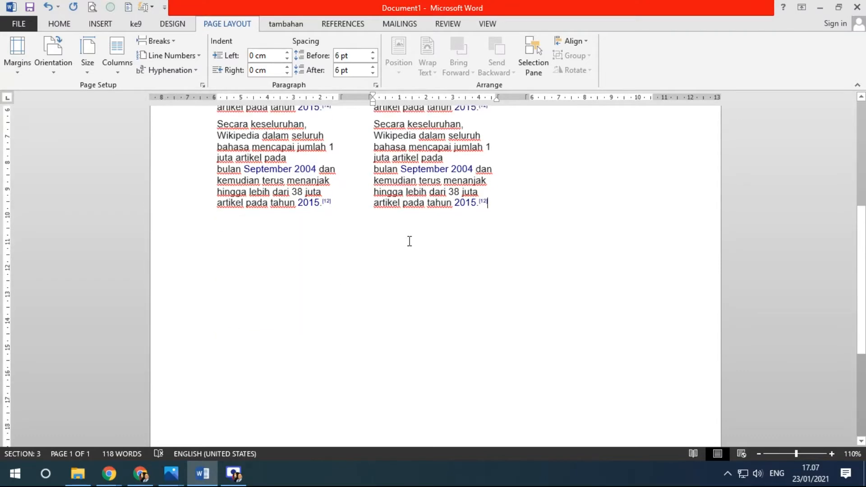
scroll(570, 269, up, 4)
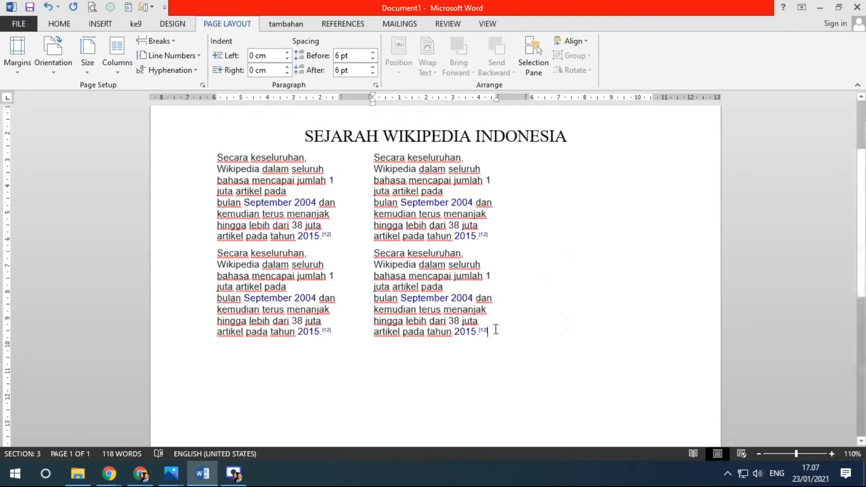
click(162, 40)
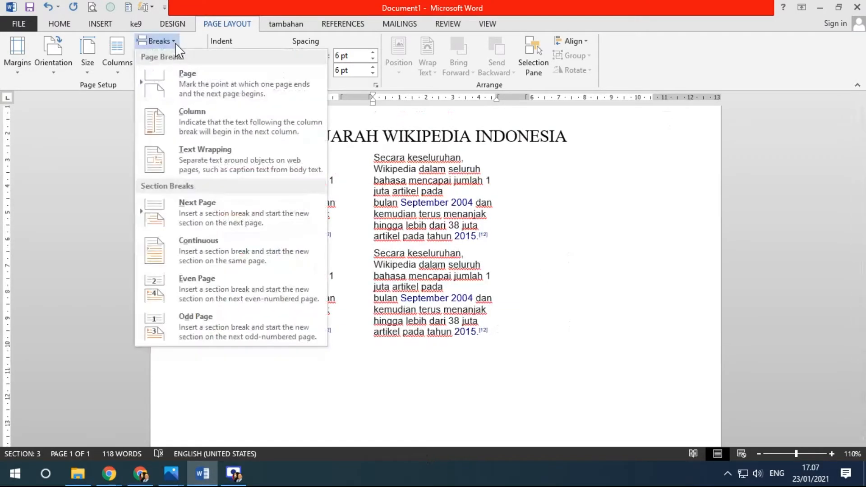
click(185, 116)
text(Secara keseluruhan, Wikipedia dalam seluruh bahasa mencapai jumlah 1 juta artikel pada bulan September 2004 dan kemudian terus menanjak hingga lebih dari 38 juta artikel pada tahun 2015.[12] Secara keseluruhan, Wikipedia dalam seluruh bahasa mencapai jumlah 1 juta artikel pada bulan September 2004 dan kemudian terus menanjak hingga lebih dari 38 juta artikel pada tahun 2015.[12])
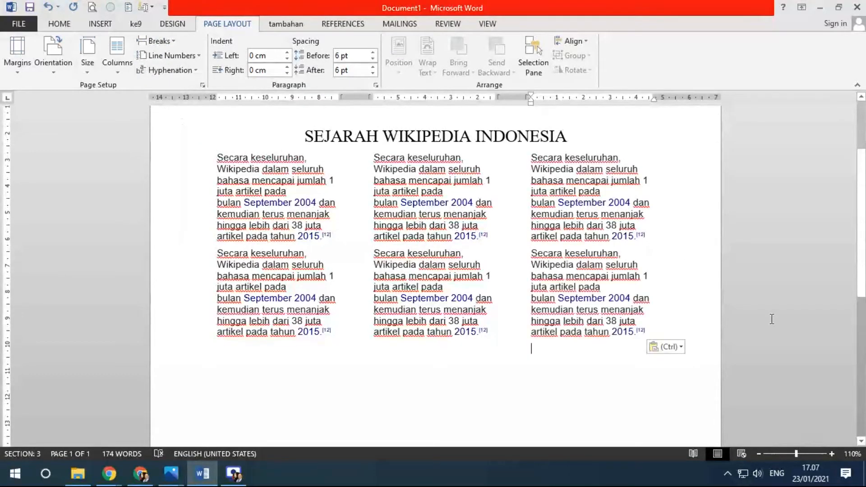
key(BackSpace)
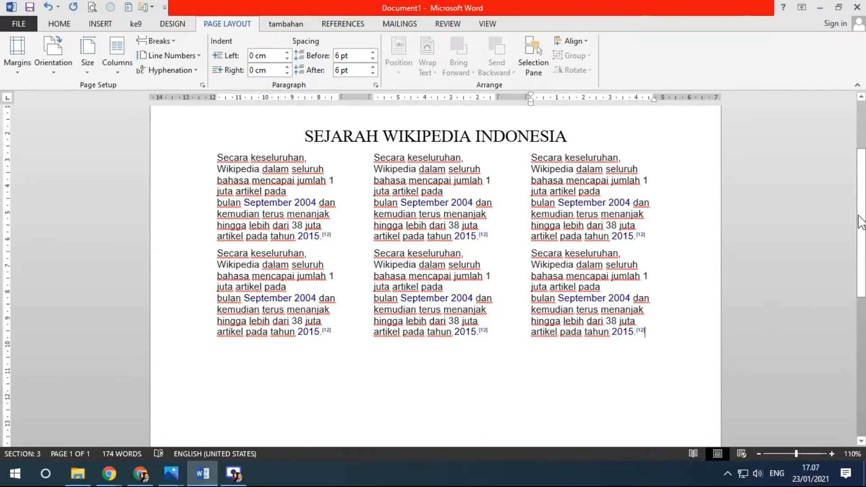
click(571, 140)
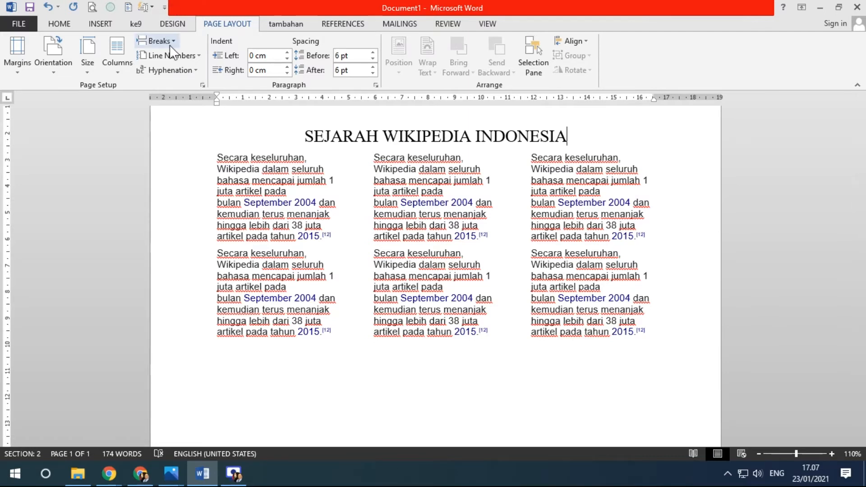
click(153, 40)
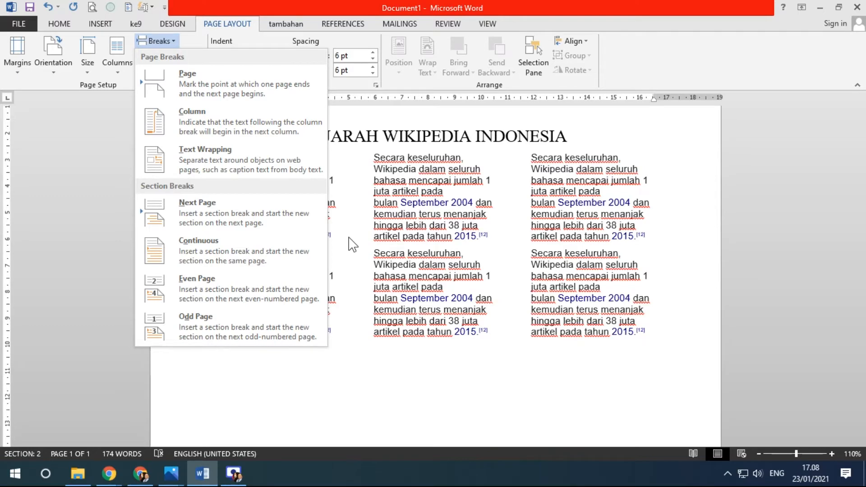
Step: Turn off superscript at the end of the third column's text and insert a continuous section break there
click(656, 336)
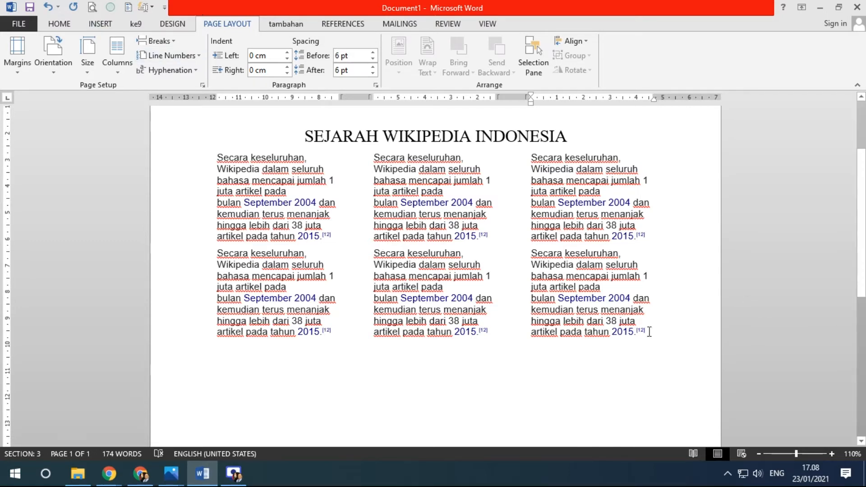
click(58, 25)
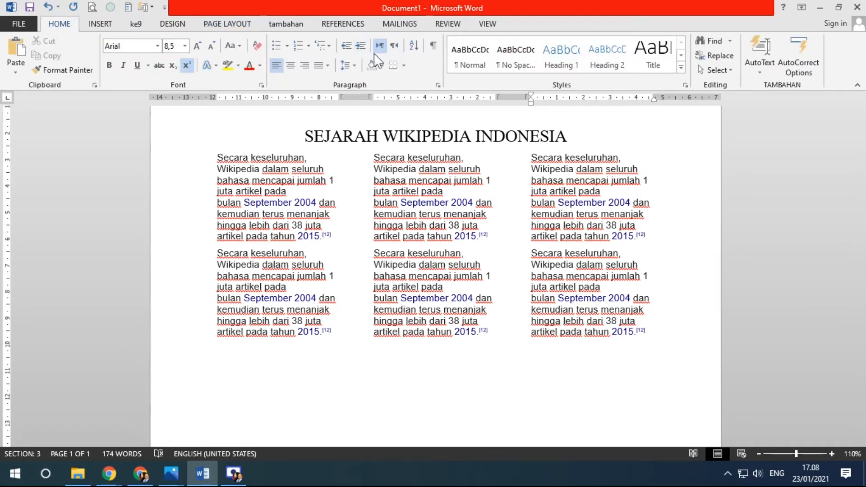
click(187, 65)
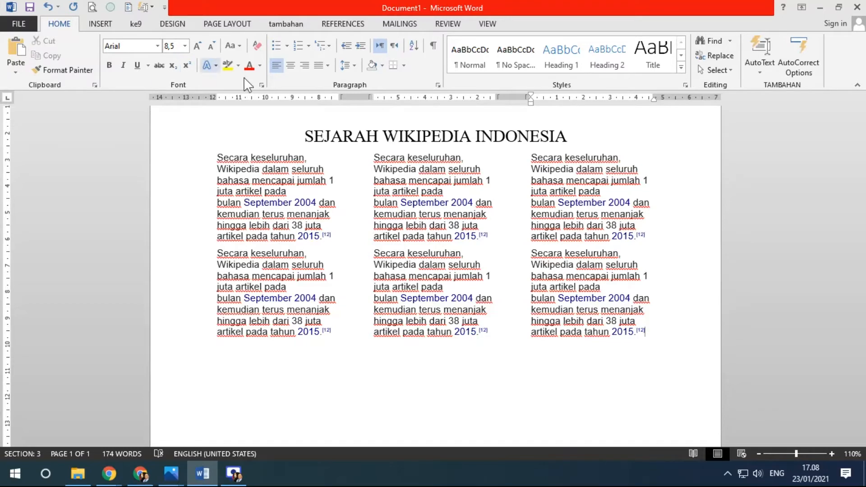
click(216, 24)
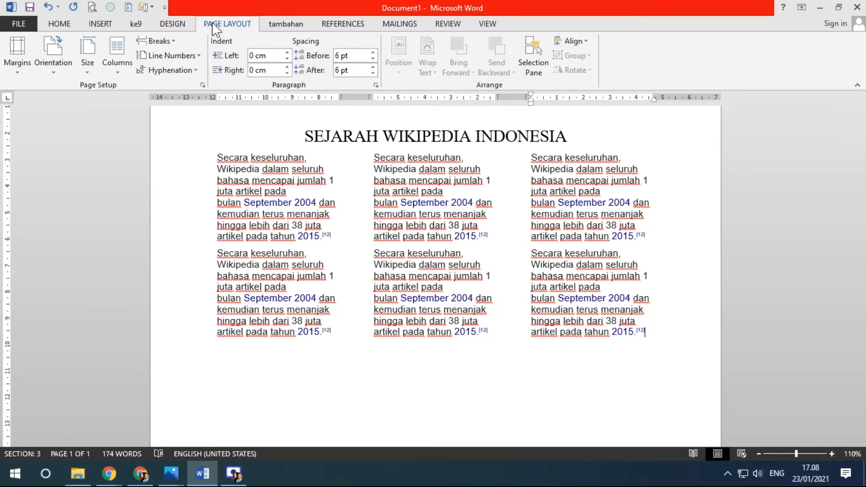
click(168, 42)
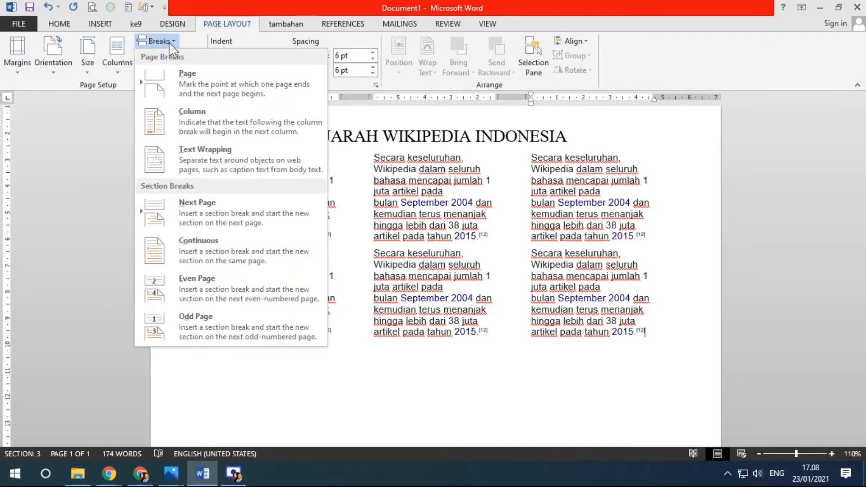
click(226, 245)
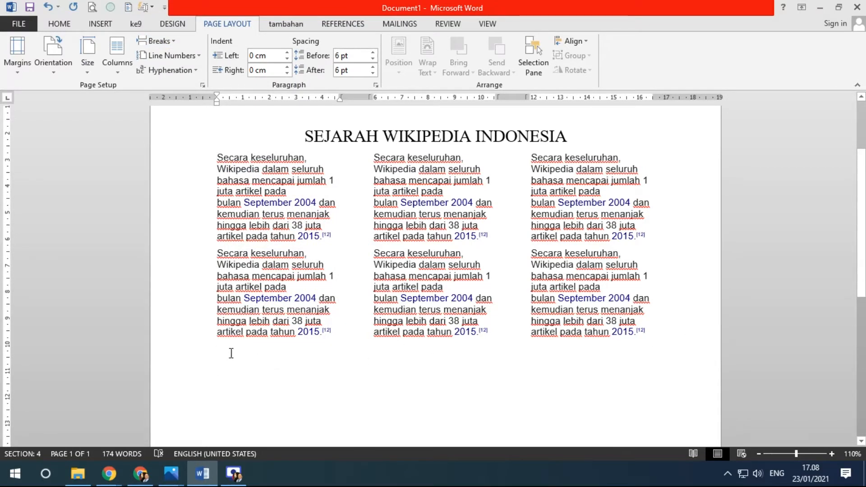
Step: Enter filler text beginning "SDFKSDJFKSDJFK" in the new section below the columns and lay it out in one column
drag(304, 136, 569, 137)
drag(194, 165, 650, 338)
click(187, 357)
text(SDFKSDJFKSDJFKSDFJSDKFJSDKFJSDKFJSDKFSDJFKSDJFKSDJFKSDJFSDKFJSDKFJSDKFSDJKFSD)
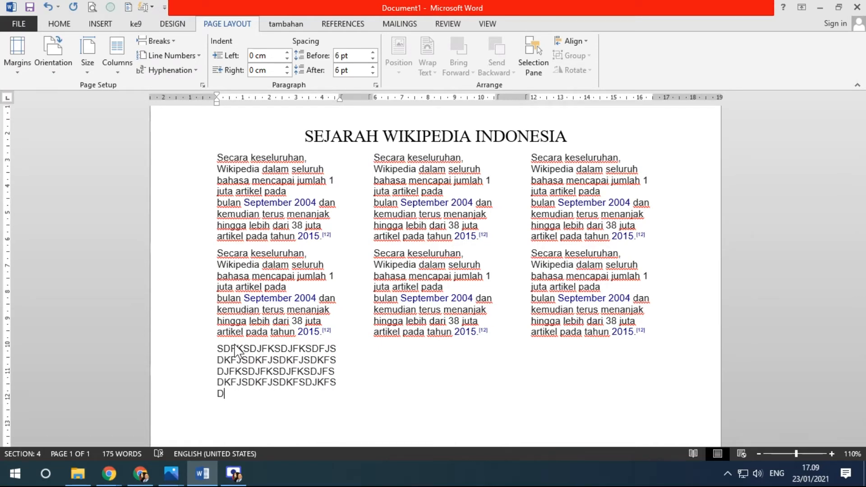
drag(180, 352, 180, 394)
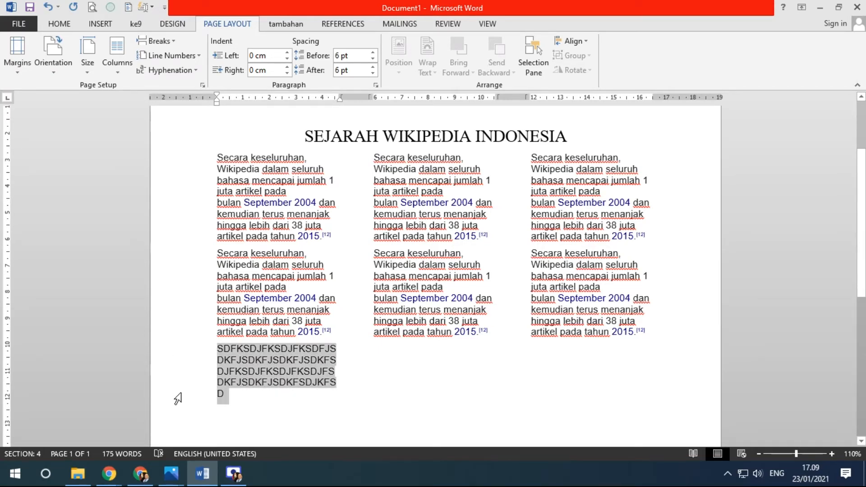
click(118, 68)
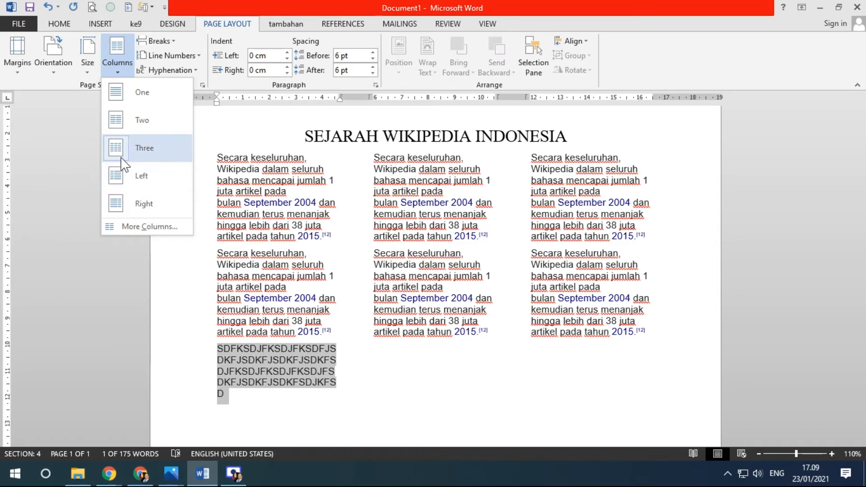
click(135, 92)
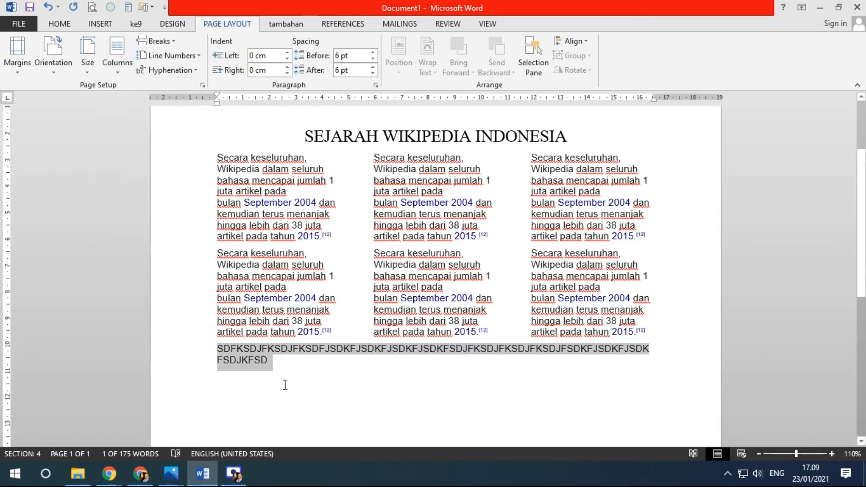
Step: Replace the filler text below the columns with the copied "Secara keseluruhan" paragraph
click(277, 363)
drag(189, 350, 193, 362)
text(Secara keseluruhan, Wikipedia dalam seluruh bahasa mencapai jumlah 1 juta artikel pada bulan September 2004 dan kemudian terus menanjak hingga lebih dari 38 juta artikel pada tahun 2015.[12])
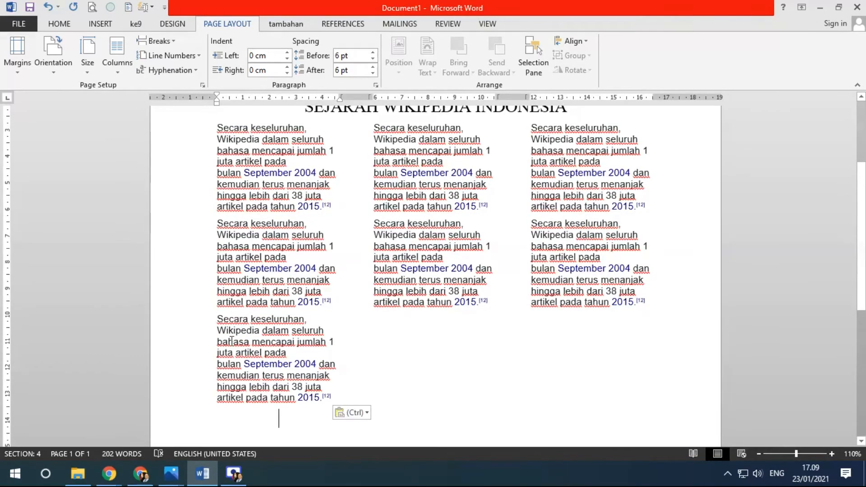
Step: Copy the paragraph below the columns, then set it in one column with justified alignment
drag(189, 330, 184, 399)
key(ctrl+c)
click(119, 74)
click(121, 91)
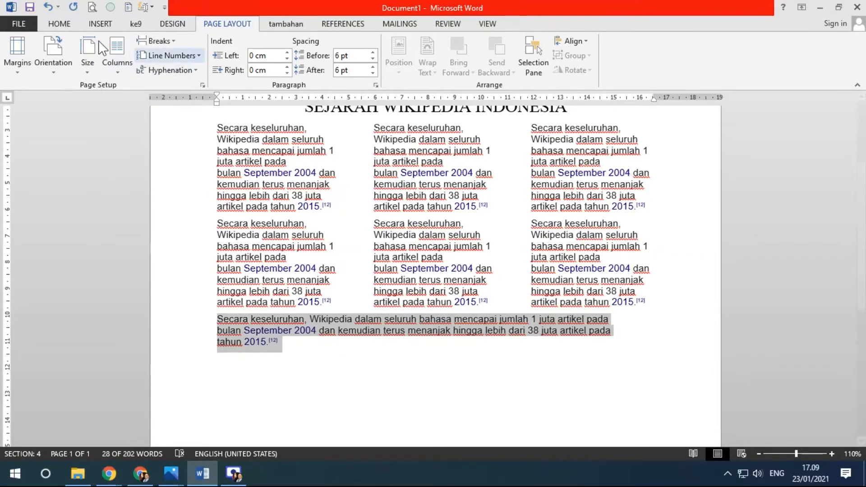
click(57, 23)
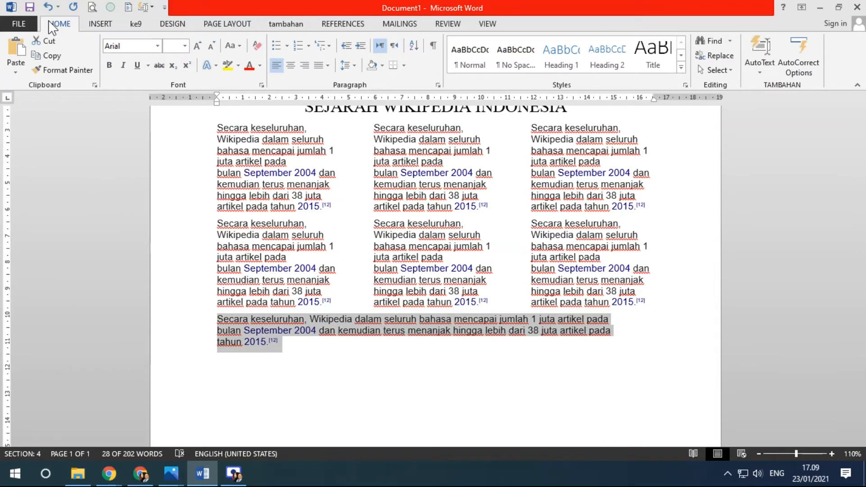
click(317, 66)
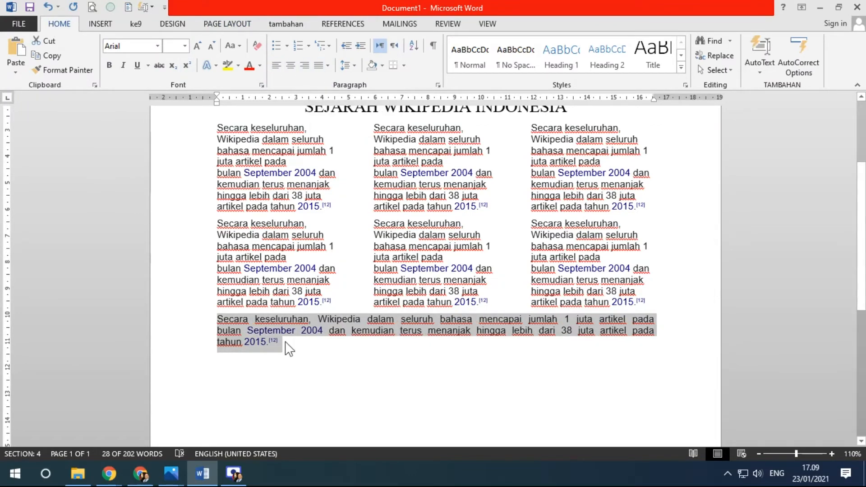
Step: Paste three more copies of the "Secara keseluruhan" paragraph below the full-width one
click(304, 341)
key(ctrl+v)
key(ctrl+v)
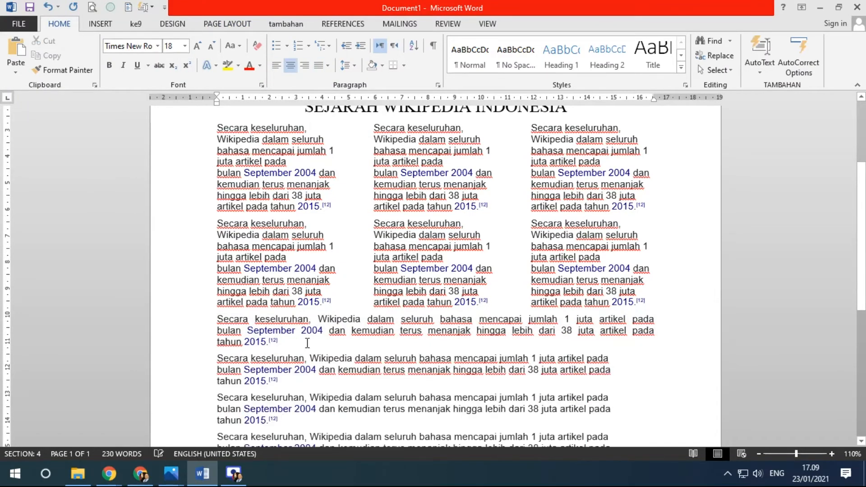
key(ctrl+v)
ctrl+scroll(475, 322, down, 4)
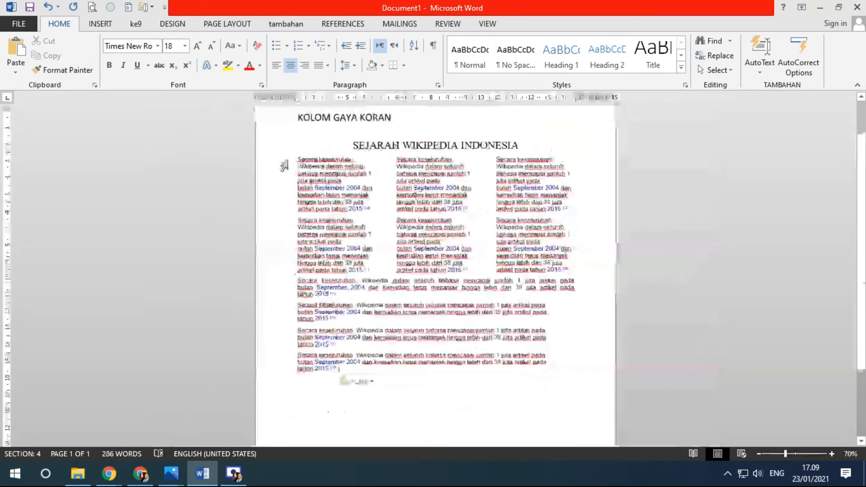
Step: Justify all four full-width paragraphs below the columns and clear the selection
click(263, 148)
drag(259, 158, 279, 376)
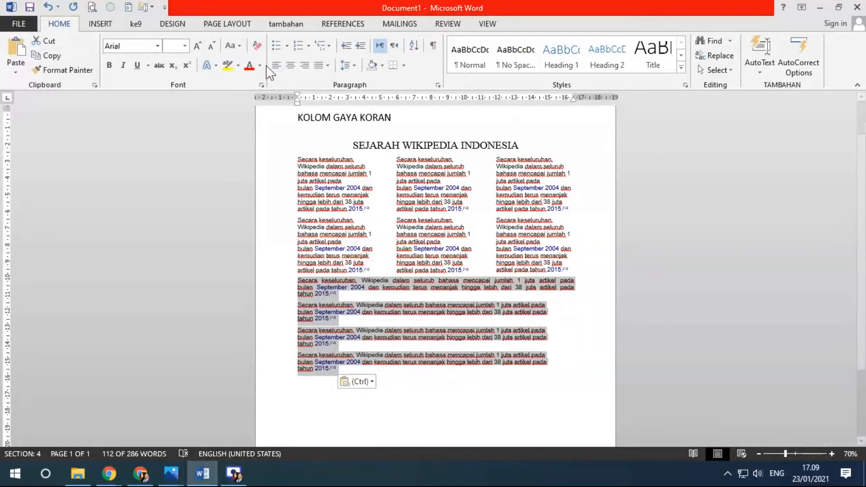
click(328, 65)
click(348, 103)
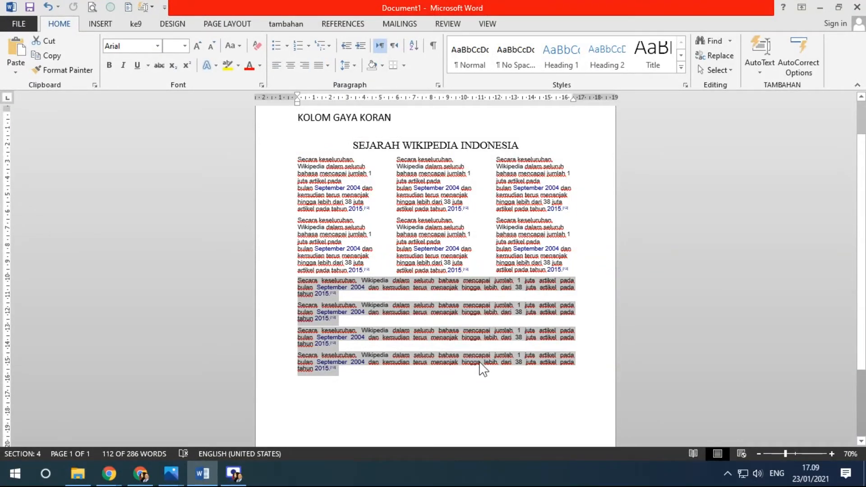
scroll(564, 335, up, 4)
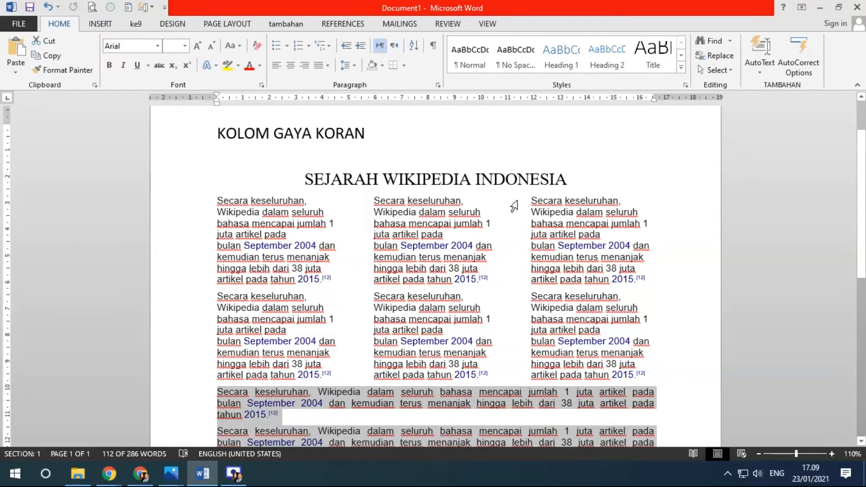
click(405, 245)
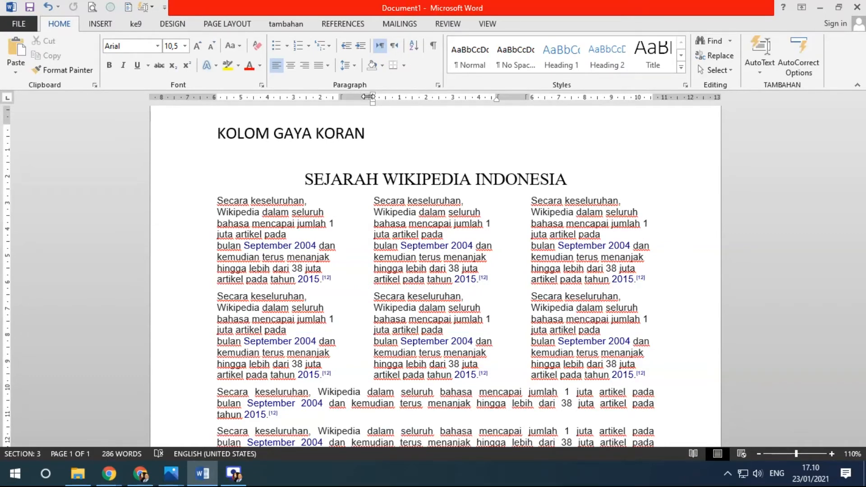
Step: Set the spacing between the three equal-width columns of this section to 1 cm
double_click(355, 97)
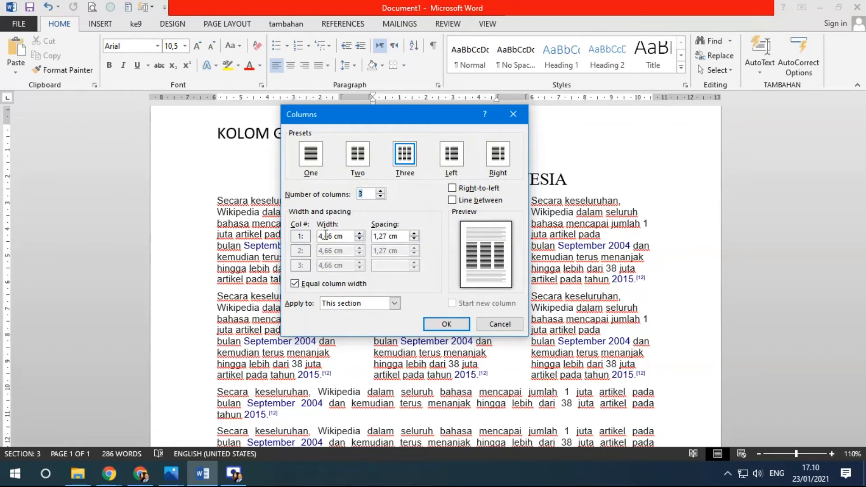
drag(346, 235, 314, 234)
drag(397, 235, 366, 235)
drag(391, 119, 564, 98)
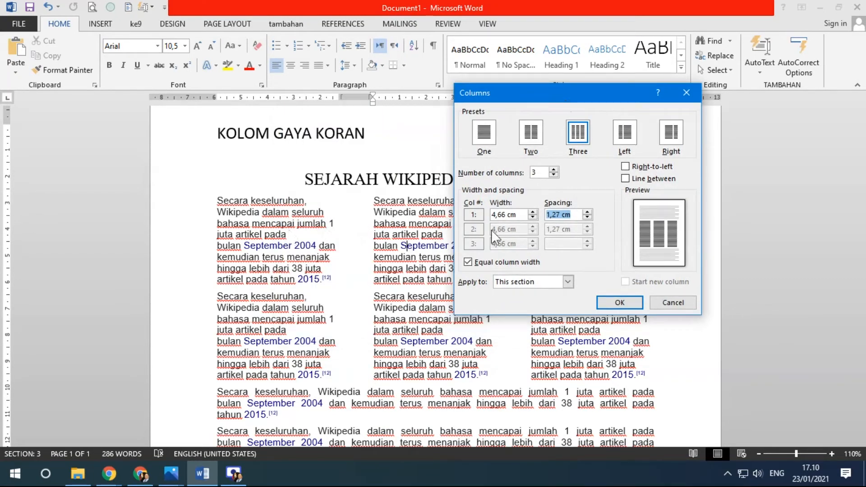
click(589, 217)
click(589, 217)
click(589, 218)
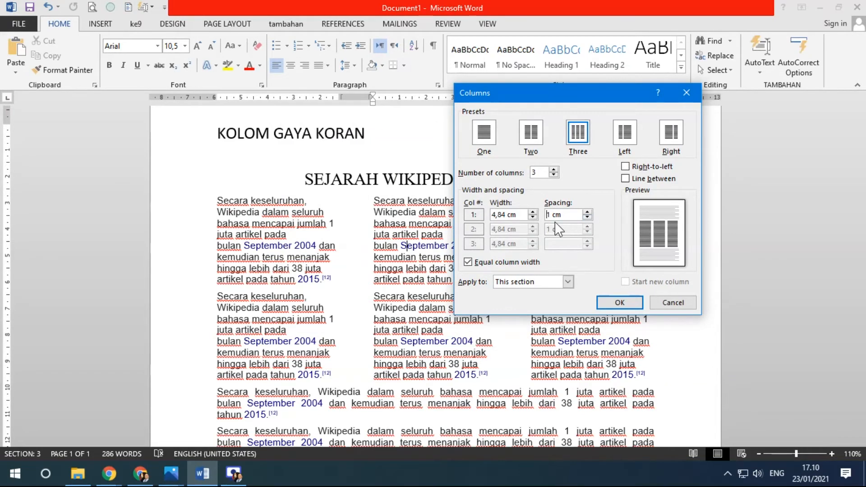
click(619, 302)
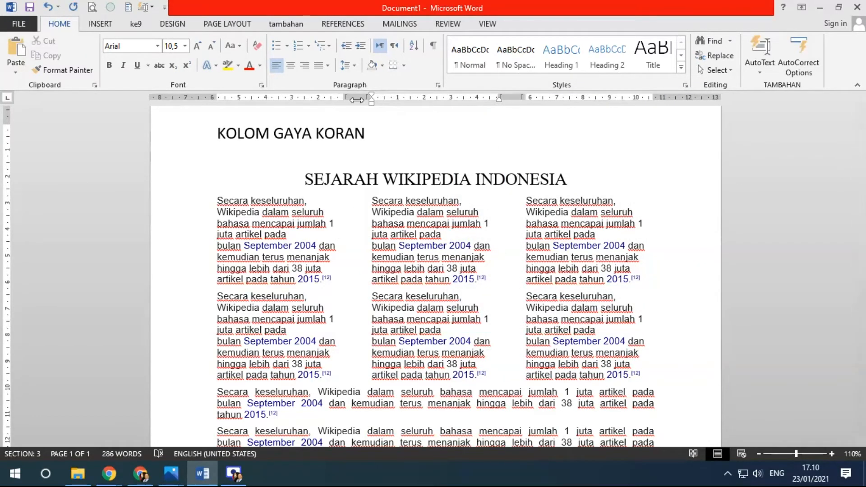
Step: Reduce the spacing between the three equal-width columns to 0,5 cm
double_click(357, 98)
click(587, 217)
click(586, 217)
click(586, 218)
click(587, 217)
click(587, 217)
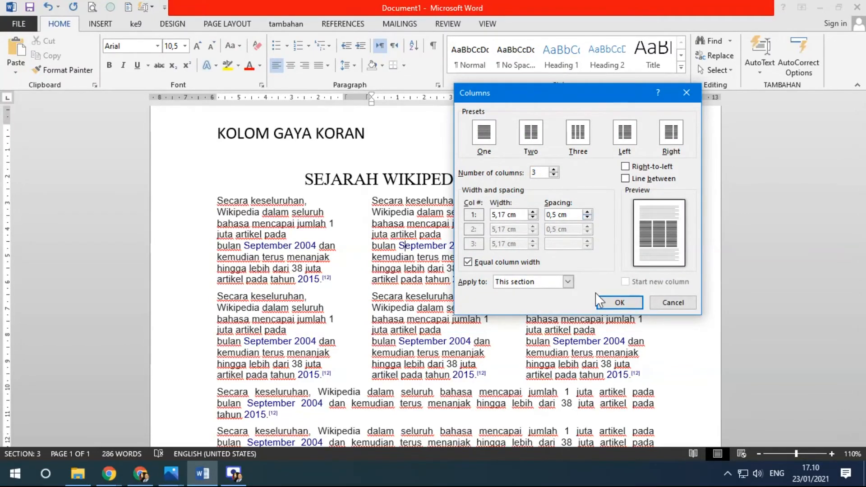
click(614, 302)
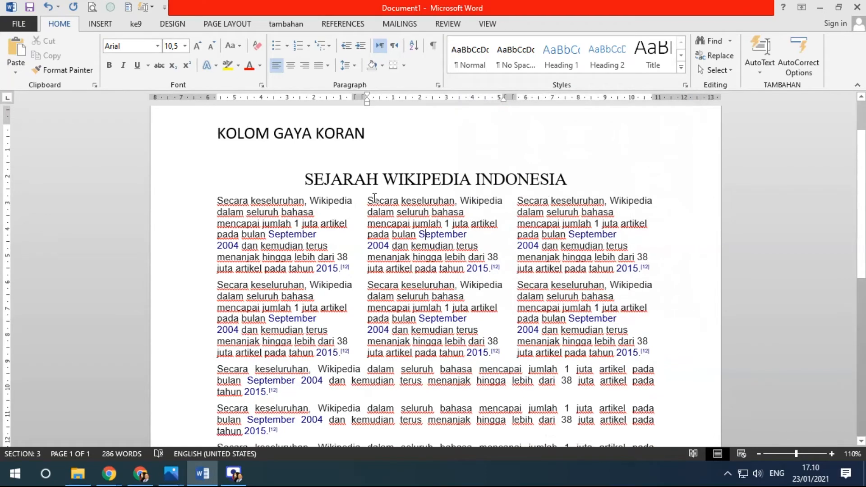
double_click(358, 98)
click(660, 303)
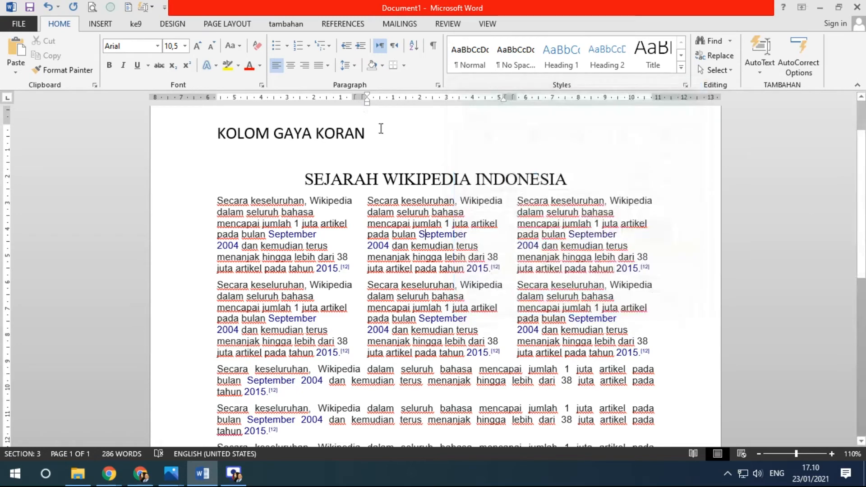
mouse_move(353, 97)
mouse_down()
mouse_move(303, 105)
mouse_move(359, 98)
mouse_up()
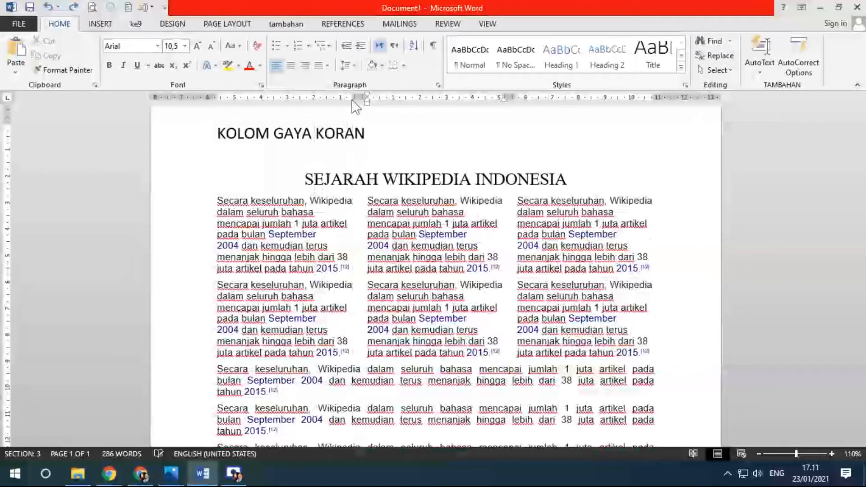
Step: Turn off equal column width for the three-column section
double_click(366, 97)
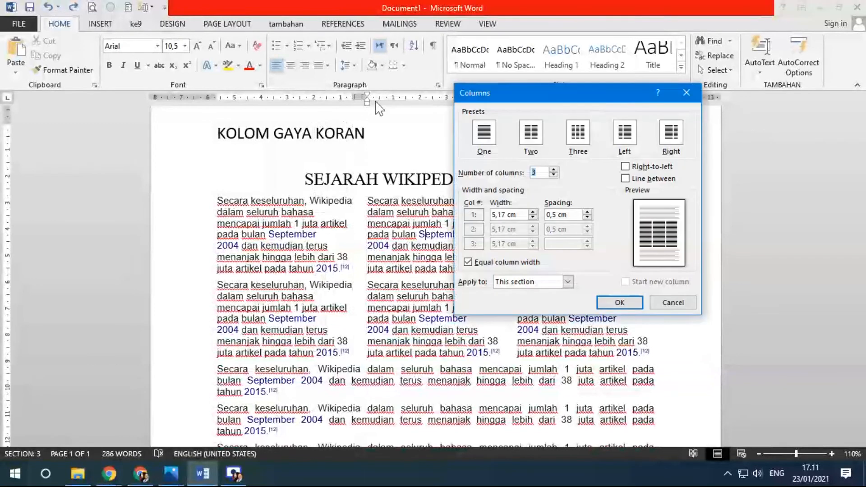
click(472, 263)
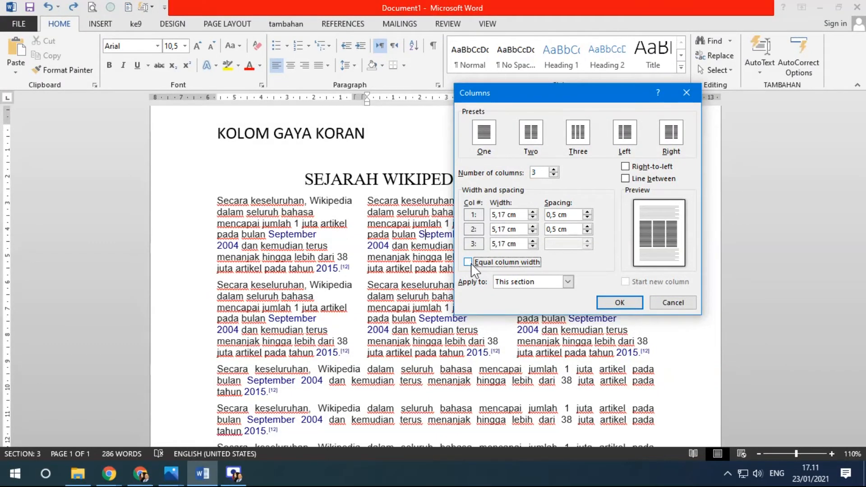
click(608, 301)
Step: Try to adjust the two gaps between the columns individually on the ruler
mouse_move(352, 100)
mouse_down()
mouse_move(318, 104)
mouse_move(345, 97)
mouse_up()
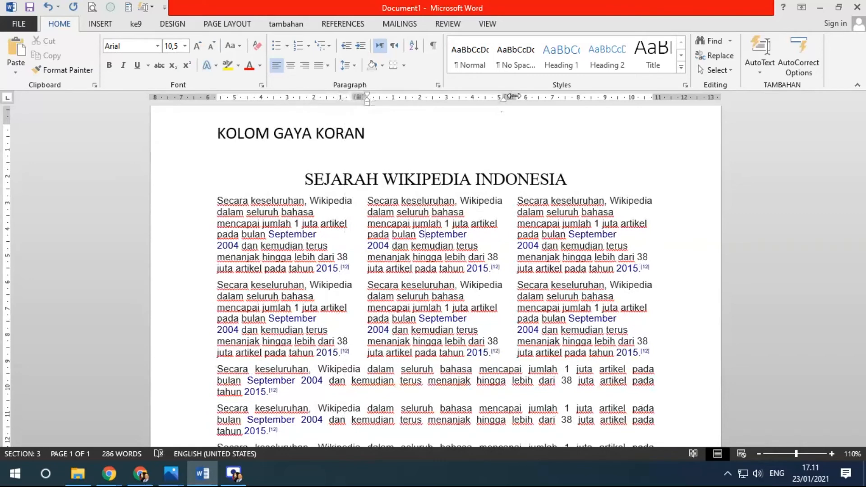
mouse_move(514, 96)
mouse_down()
mouse_move(554, 97)
mouse_move(537, 98)
mouse_up()
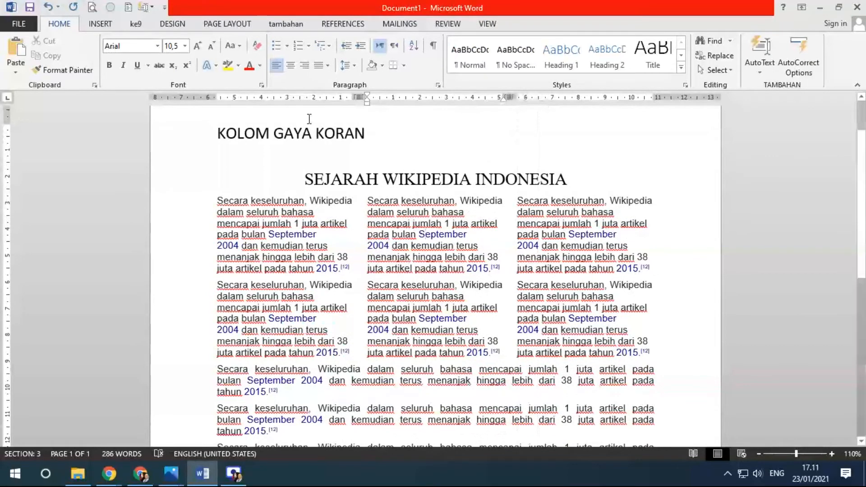
click(359, 97)
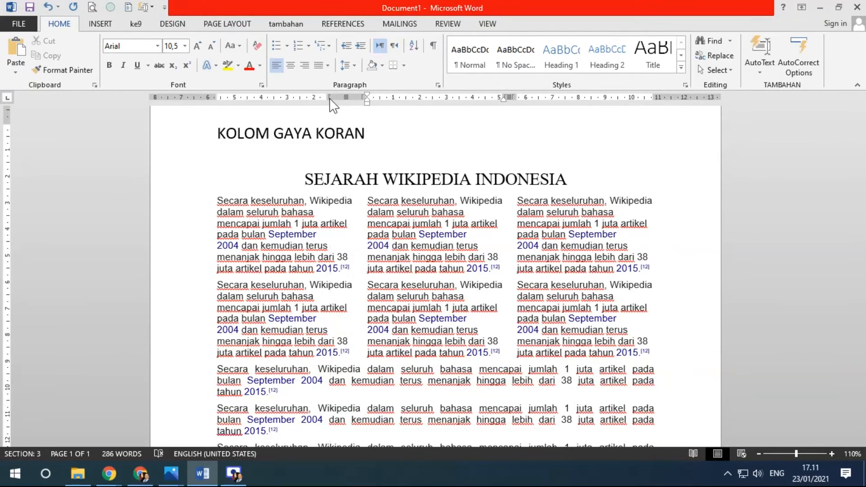
double_click(360, 97)
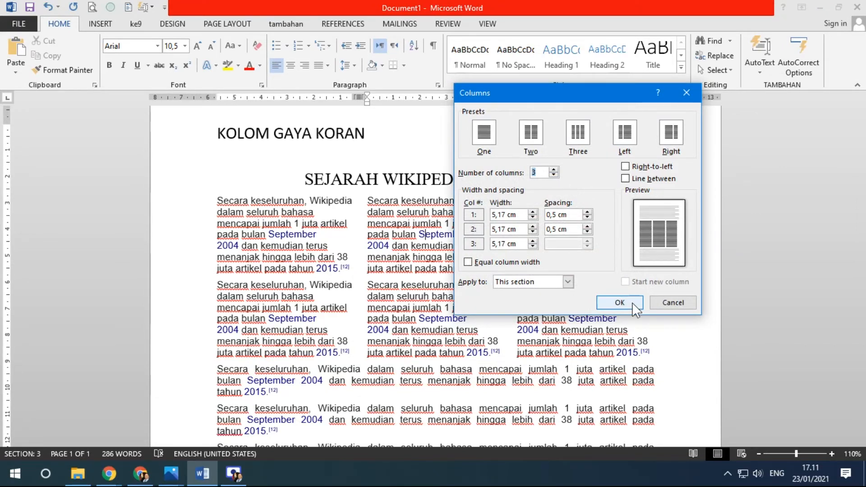
click(686, 302)
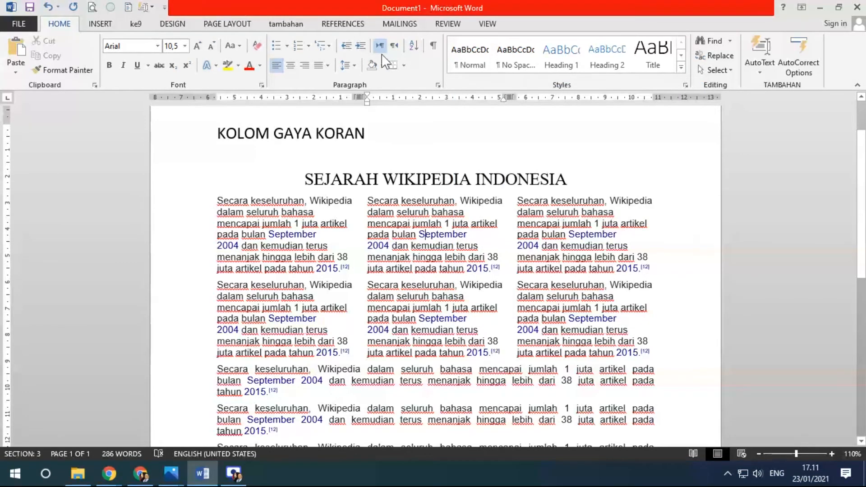
mouse_move(353, 98)
mouse_down()
mouse_move(338, 99)
mouse_move(372, 100)
mouse_move(303, 104)
mouse_move(351, 100)
mouse_up()
Step: Examine the three-column block and the full-width paragraphs below it, highlighting the text of each section in turn
drag(370, 201, 313, 350)
drag(218, 201, 350, 354)
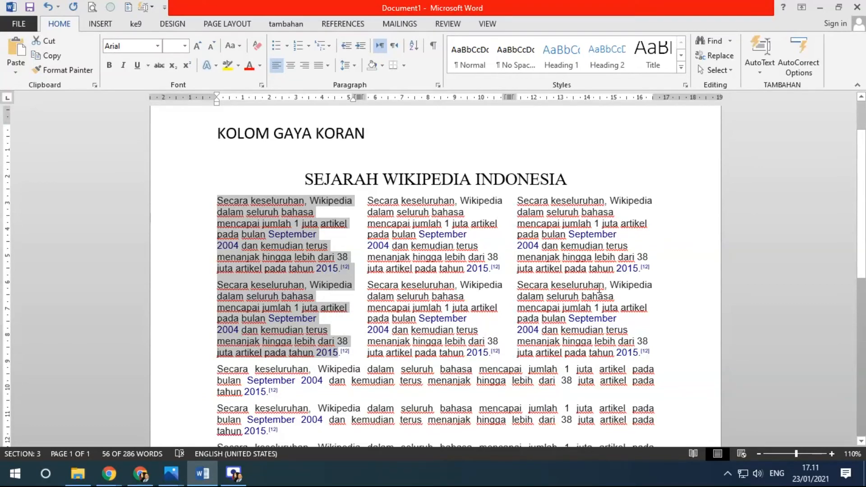
click(658, 351)
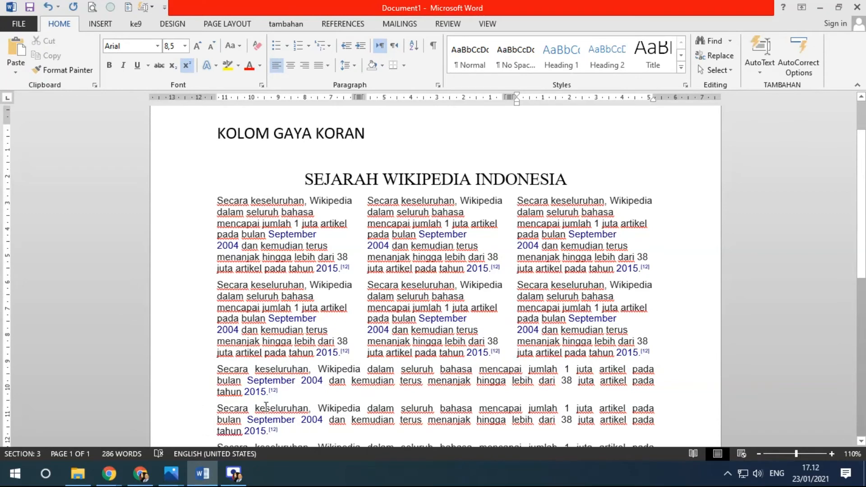
scroll(671, 249, down, 3)
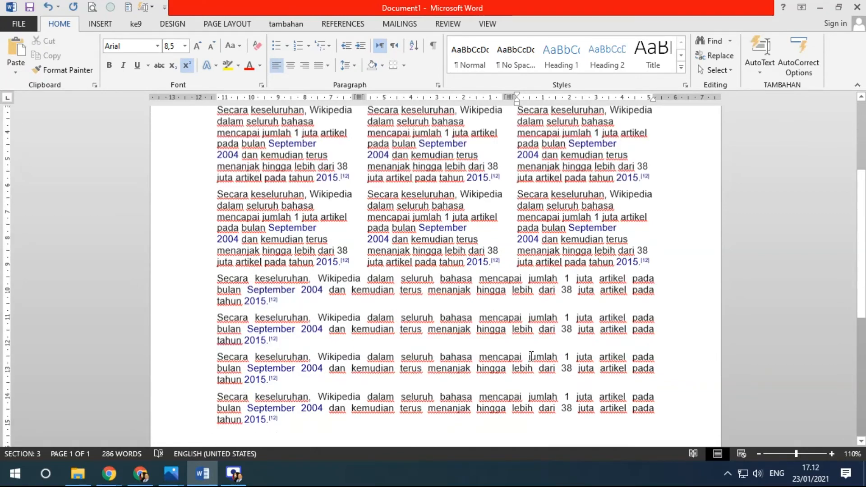
drag(192, 278, 168, 412)
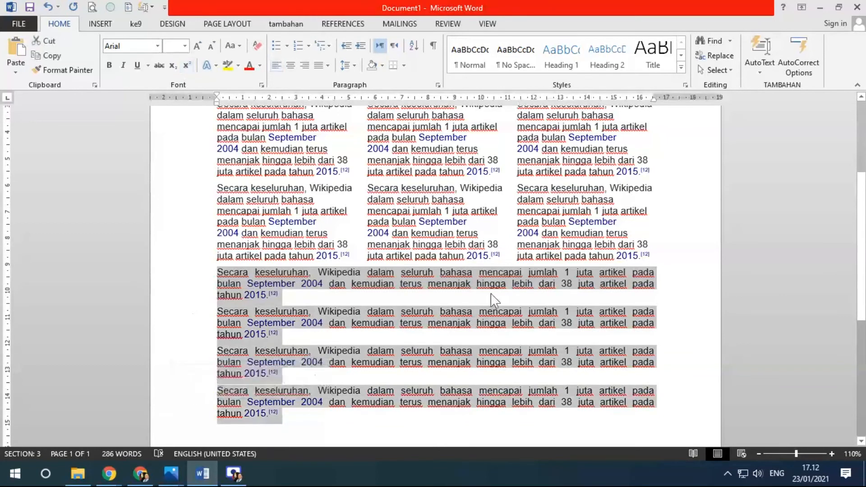
scroll(221, 168, up, 2)
drag(221, 168, 649, 321)
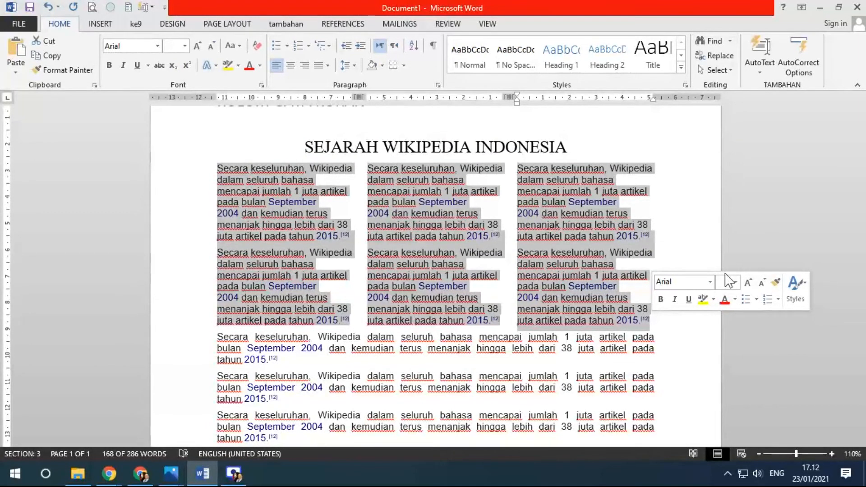
mouse_move(354, 98)
mouse_down()
mouse_move(323, 96)
mouse_move(356, 96)
mouse_up()
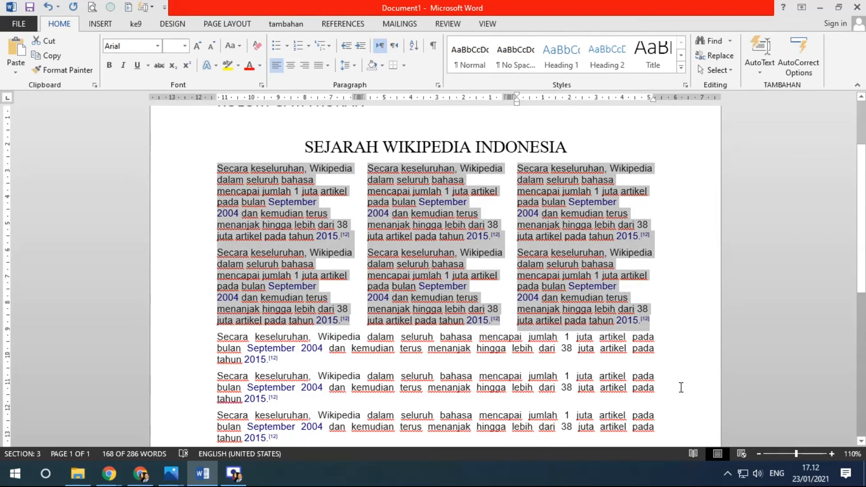
click(656, 334)
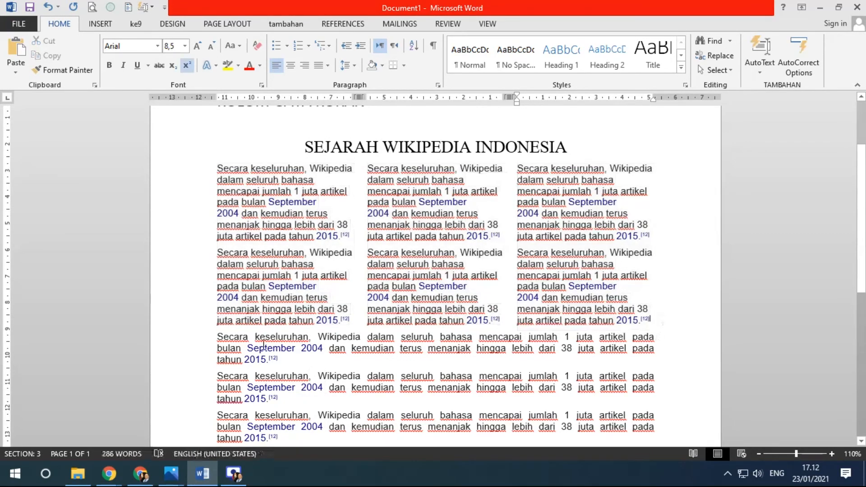
drag(199, 344, 228, 403)
scroll(579, 336, up, 3)
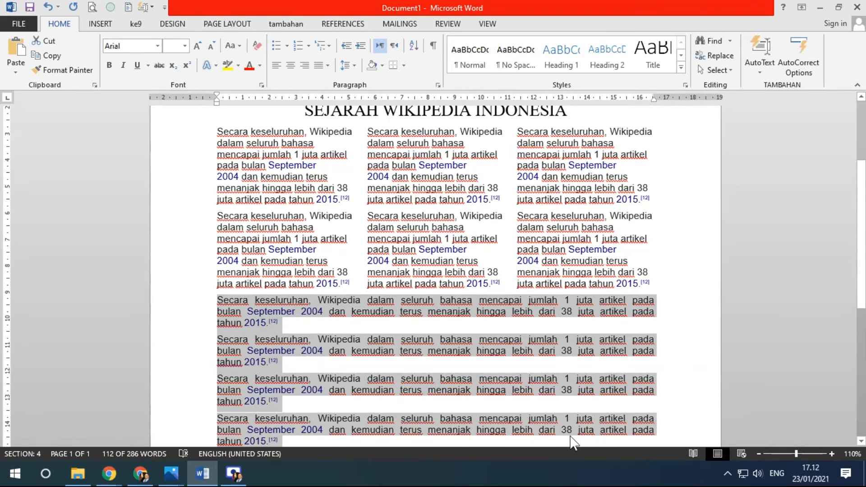
scroll(426, 260, up, 3)
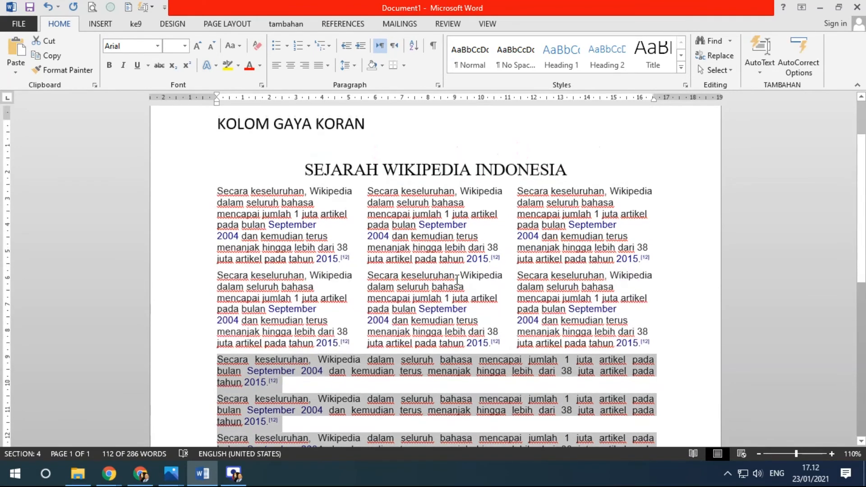
click(658, 349)
drag(173, 380, 181, 404)
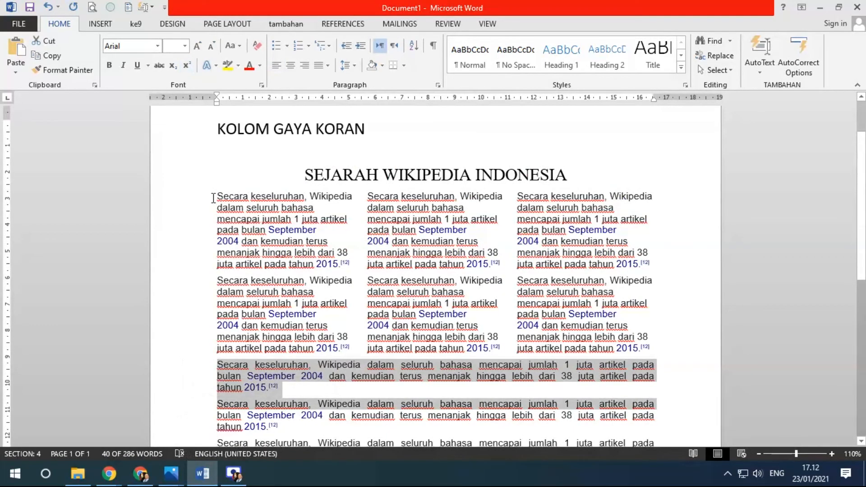
Step: Turn on equal column width for the three-column section, starting from the first column's text
click(364, 203)
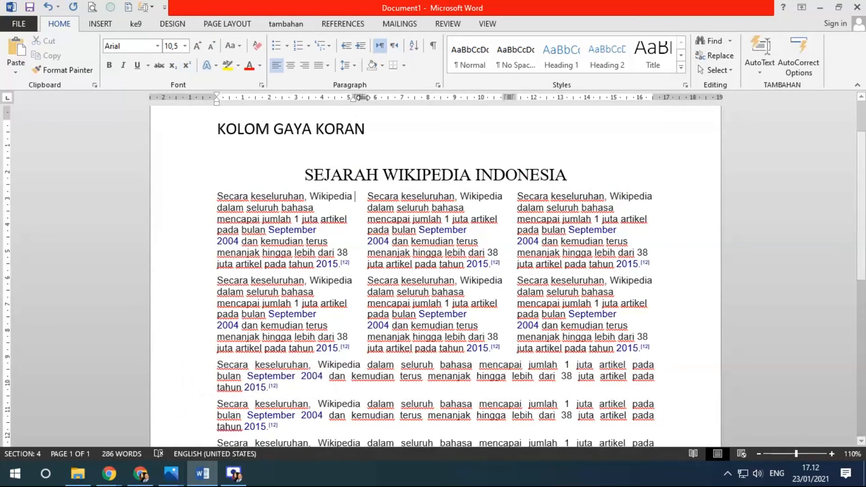
double_click(358, 97)
click(469, 262)
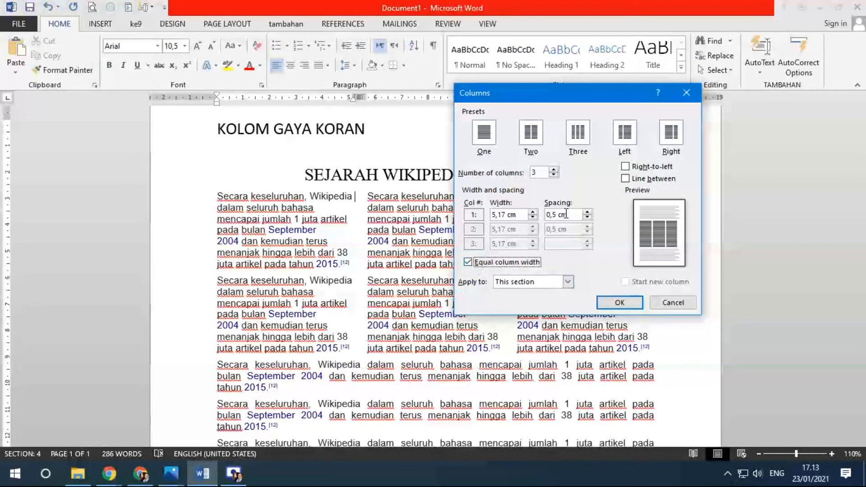
click(619, 302)
Step: Widen the gaps between the three columns evenly on the ruler, ending at a spacing of about 2,87 cm
mouse_move(366, 98)
mouse_down()
mouse_move(397, 102)
mouse_move(311, 103)
mouse_up()
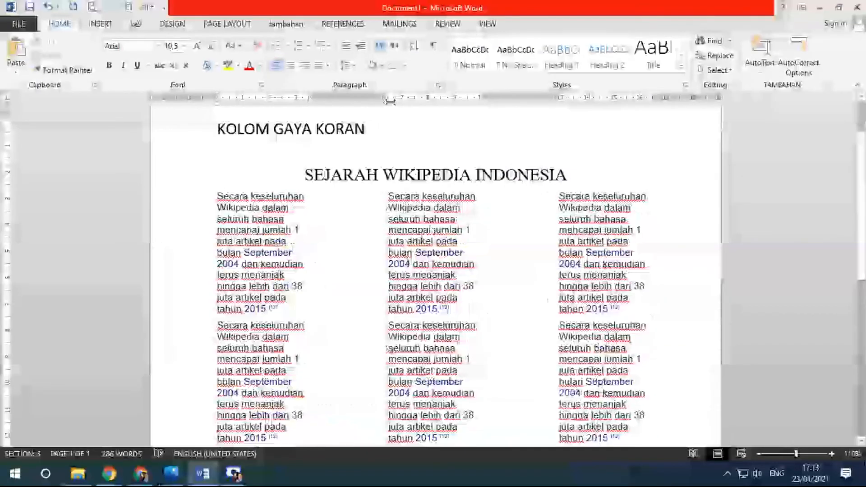
scroll(600, 296, down, 3)
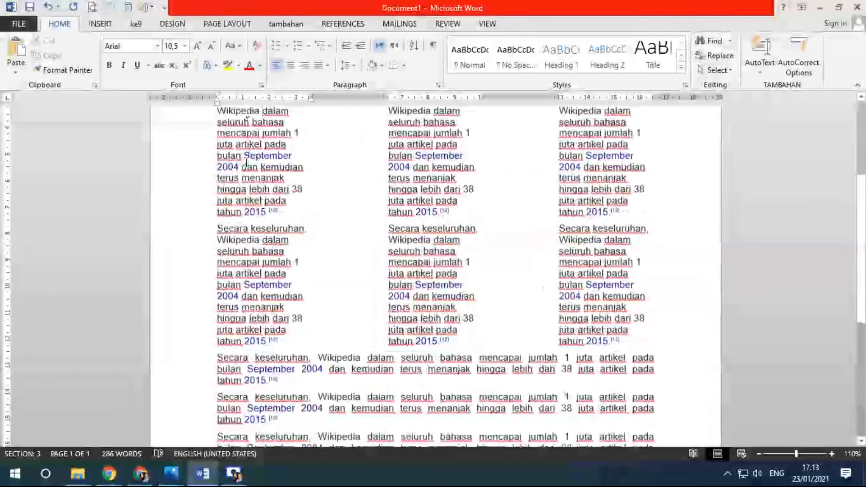
scroll(477, 251, up, 2)
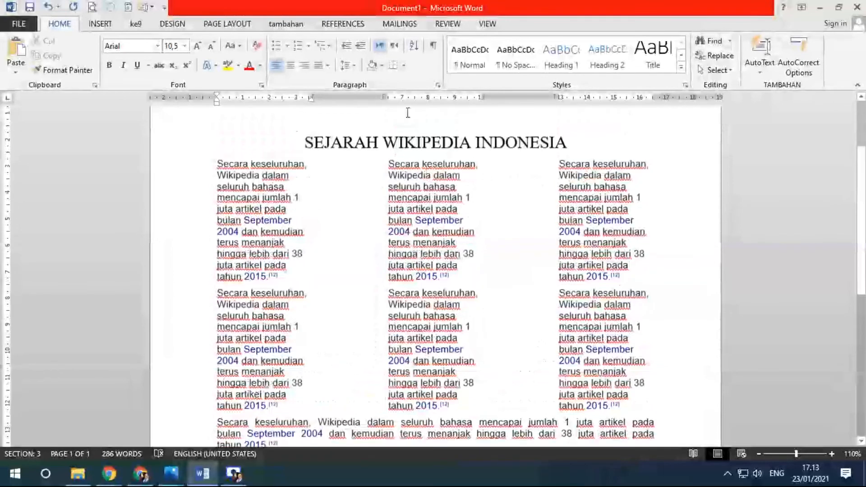
drag(381, 99, 399, 97)
scroll(257, 194, down, 3)
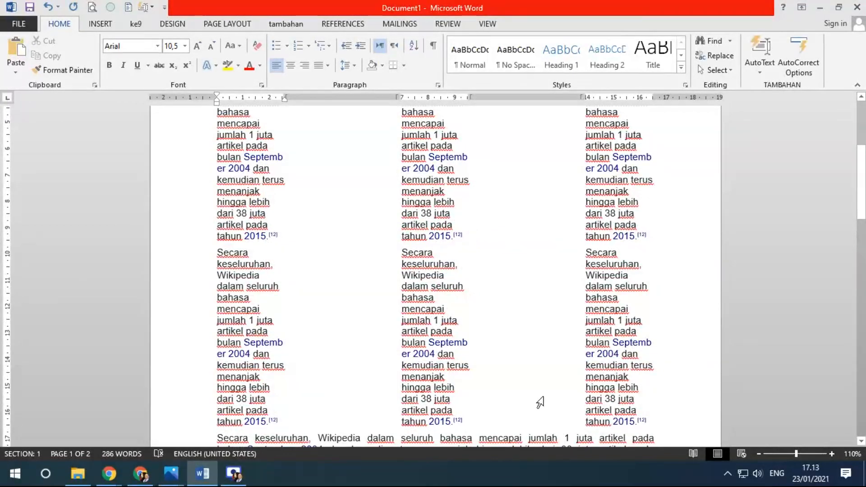
mouse_move(399, 97)
mouse_down()
mouse_move(347, 97)
mouse_move(390, 97)
mouse_up()
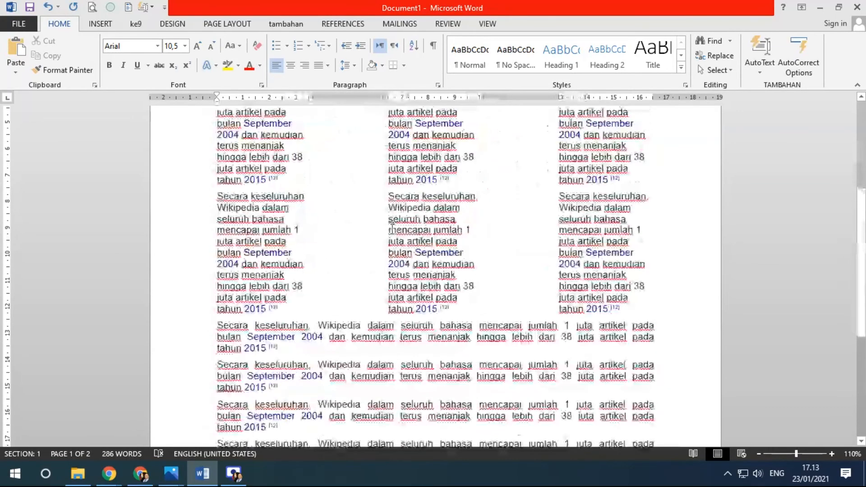
scroll(468, 228, up, 2)
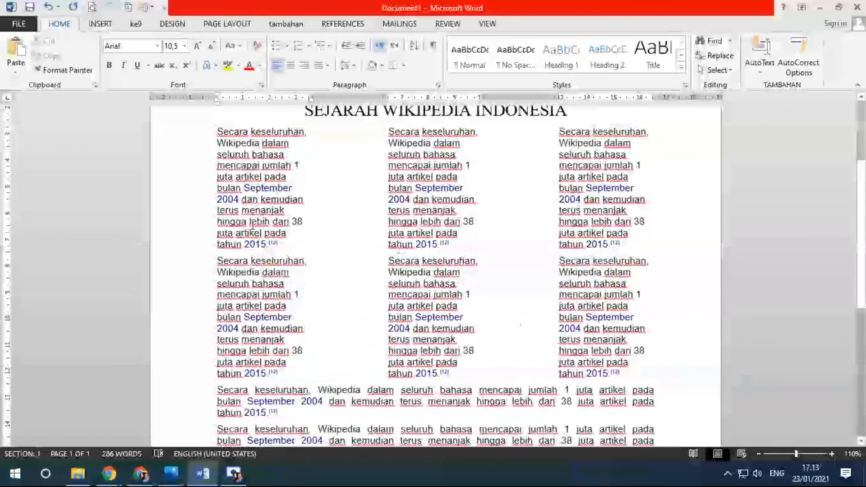
Step: Turn off equal column width for this section so each column can be sized separately
double_click(346, 97)
click(474, 264)
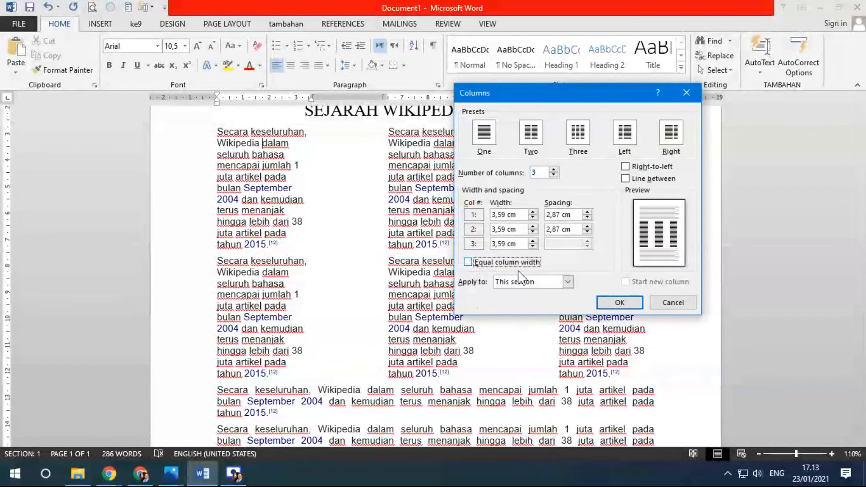
click(618, 298)
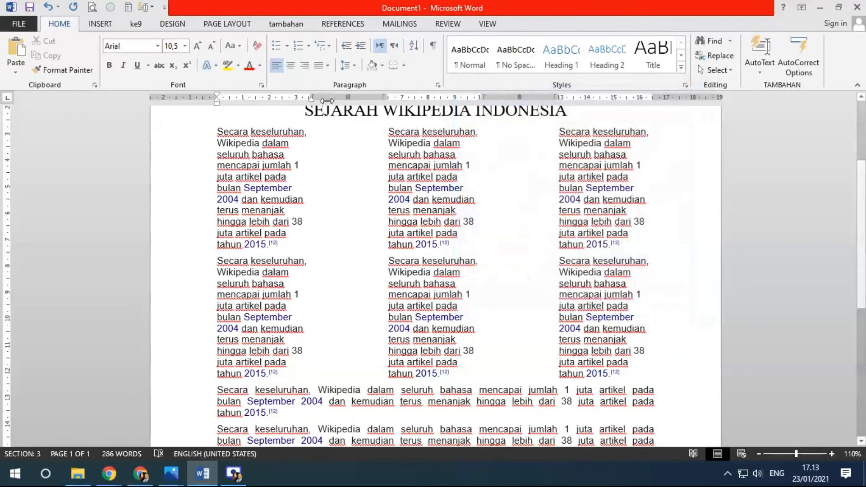
Step: Turn equal column width back on for the three-column section and narrow the gaps between its columns to about 0,81 cm
mouse_move(311, 97)
mouse_down()
mouse_move(280, 97)
mouse_move(314, 96)
mouse_move(287, 99)
mouse_move(302, 104)
mouse_up()
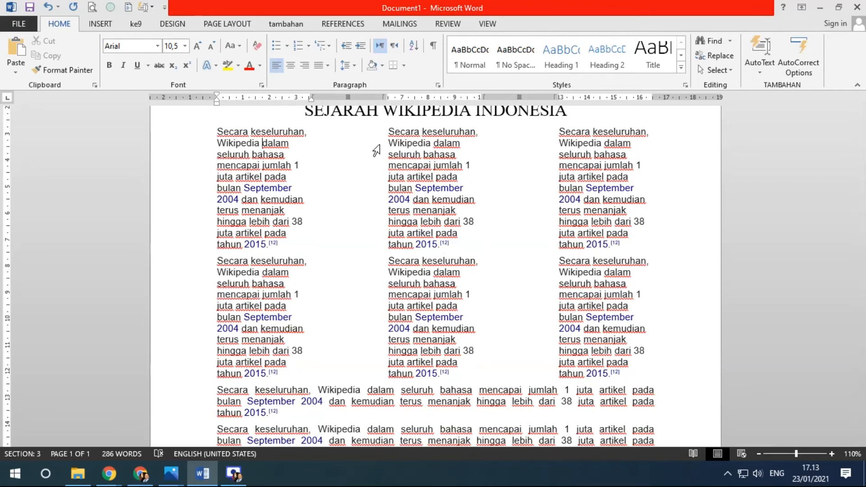
double_click(347, 97)
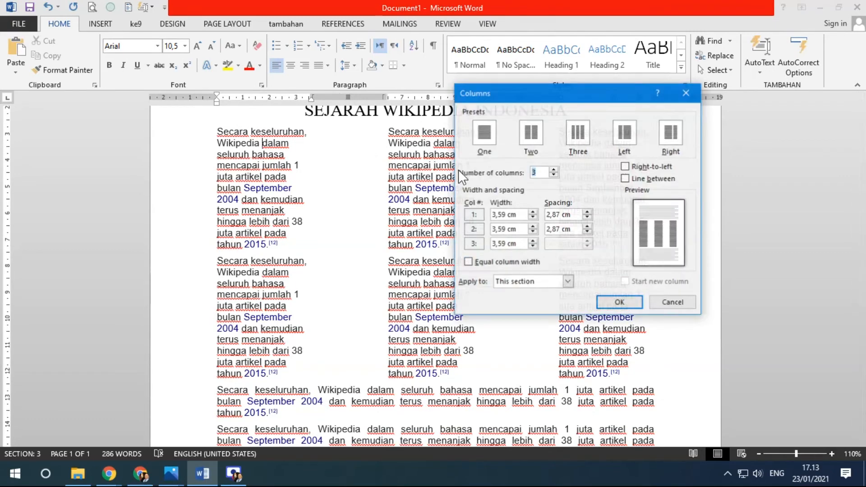
click(491, 265)
click(620, 302)
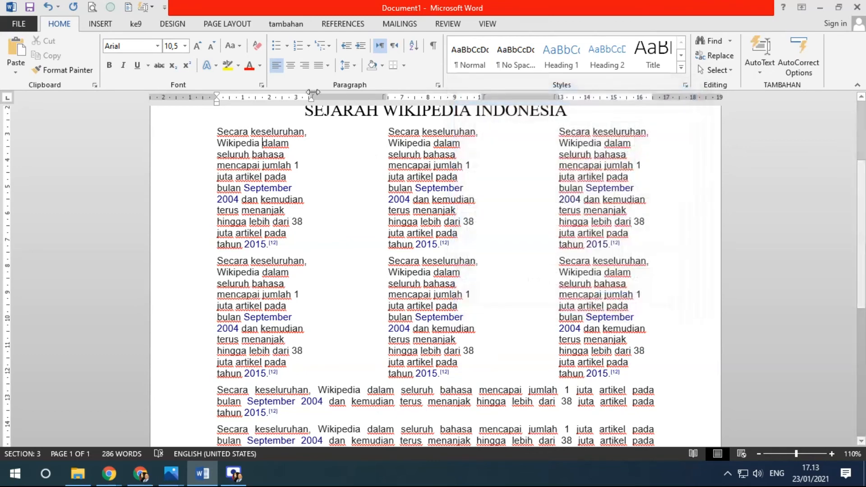
drag(312, 92, 349, 100)
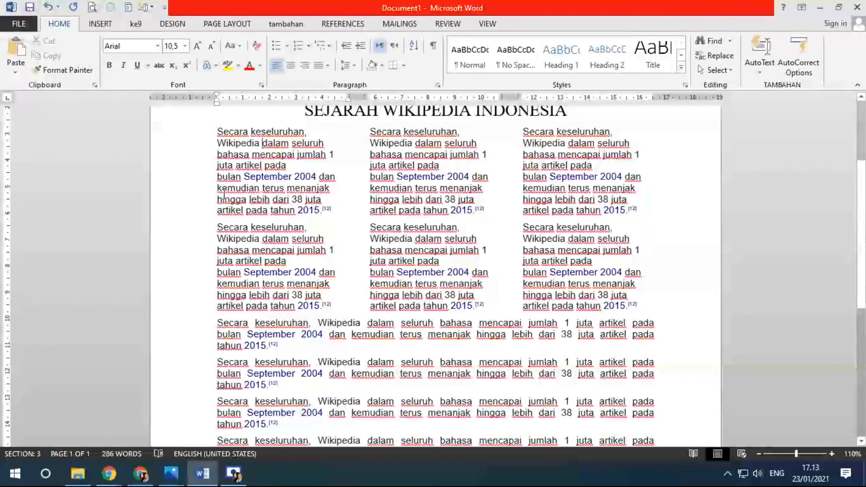
mouse_move(348, 97)
mouse_down()
mouse_move(322, 97)
mouse_move(346, 97)
mouse_up()
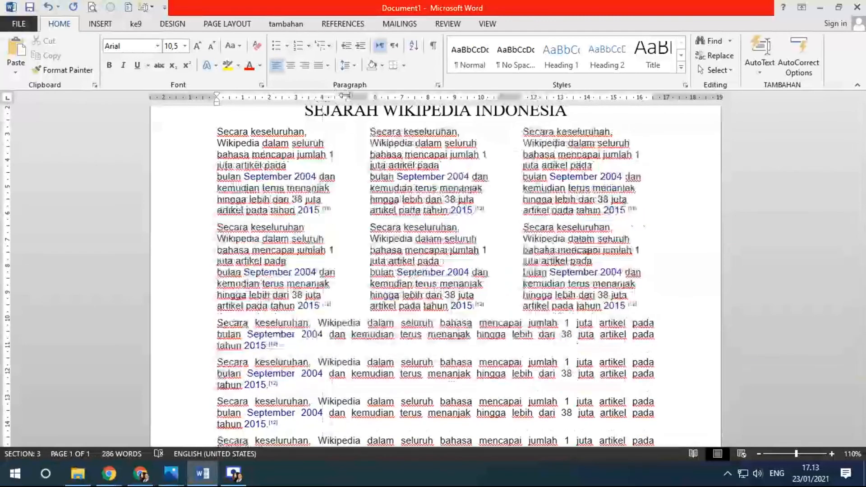
Step: Add vertical divider lines between the three columns of this section, working from the second column's text
drag(187, 329, 199, 417)
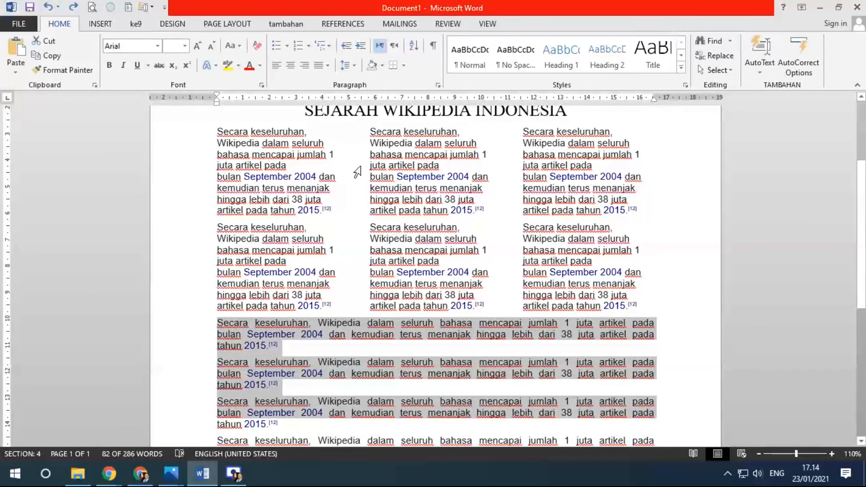
click(400, 166)
double_click(360, 96)
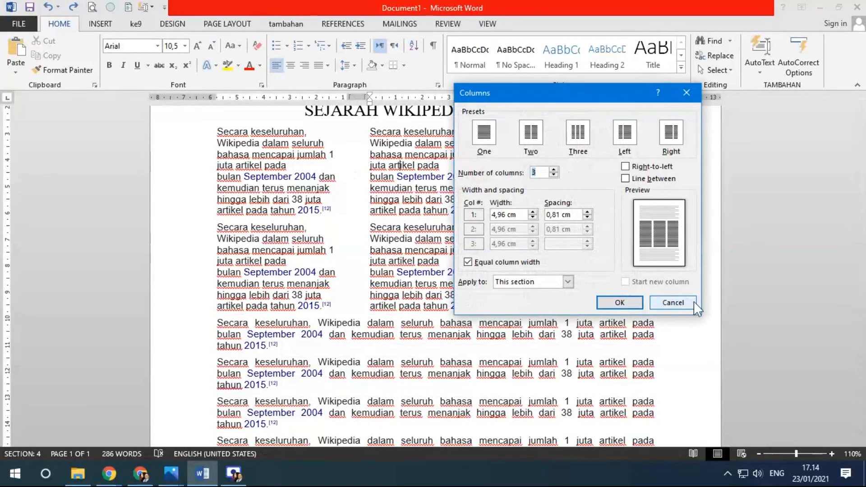
click(630, 179)
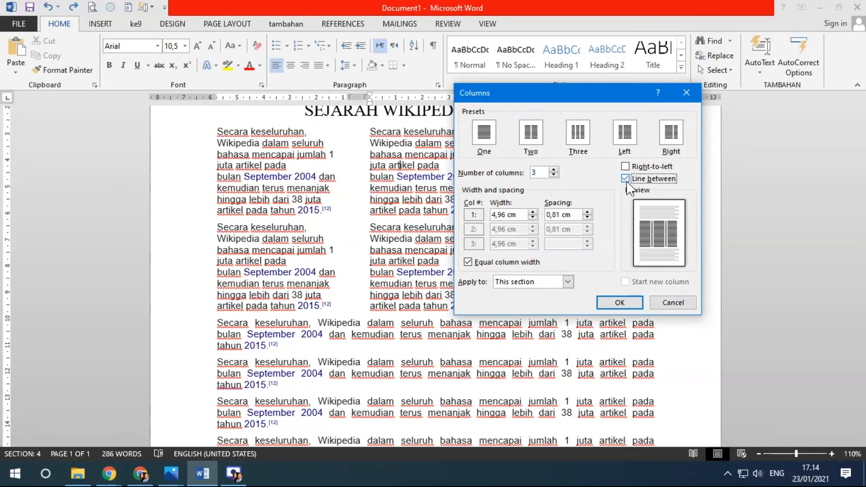
click(639, 301)
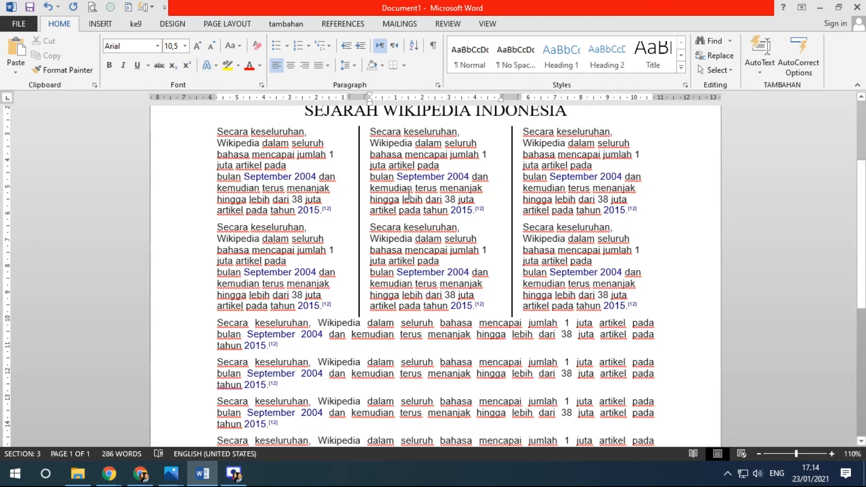
scroll(420, 200, up, 3)
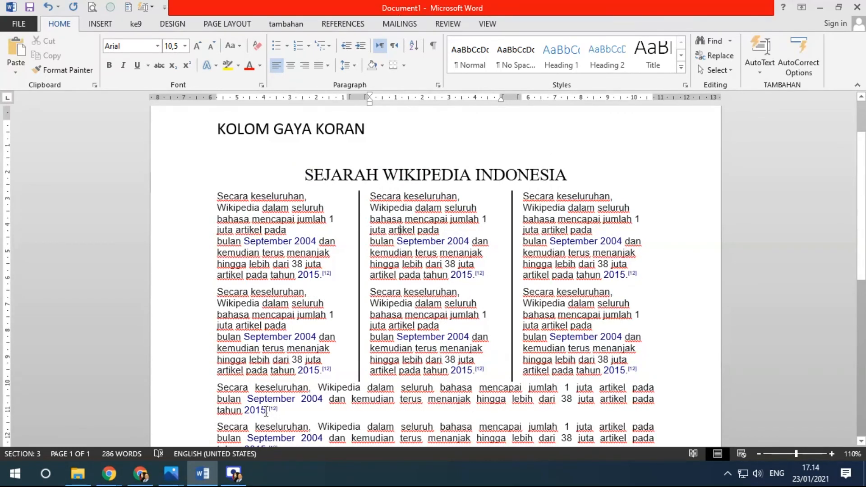
Step: Switch to the Photos app and examine the LATIHAN 6 newspaper sample's heading, forklift picture, three columns and tariff table
click(140, 474)
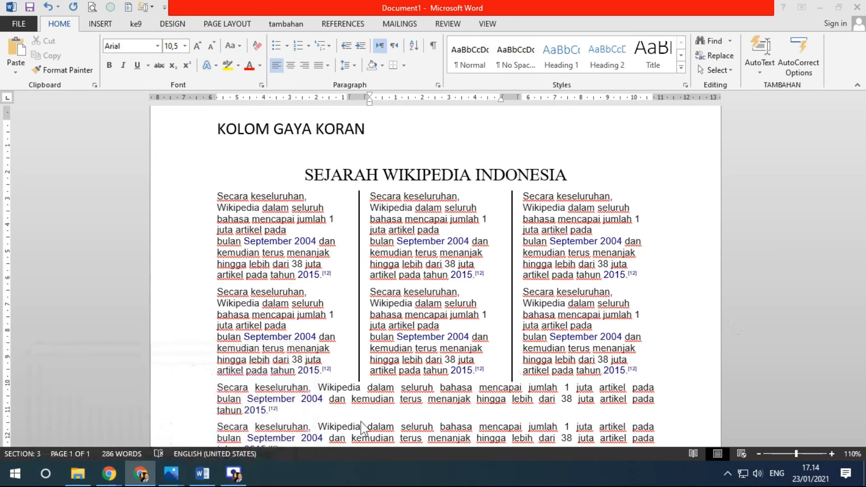
mouse_move(171, 473)
click(229, 408)
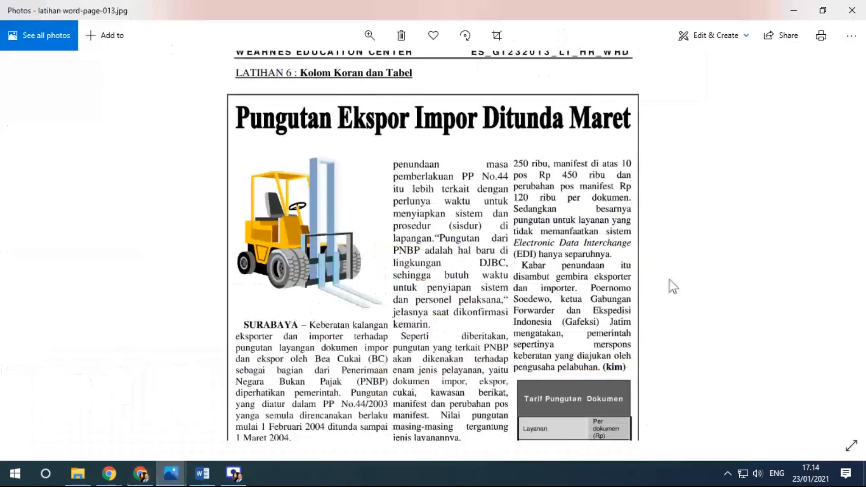
scroll(672, 285, down, 3)
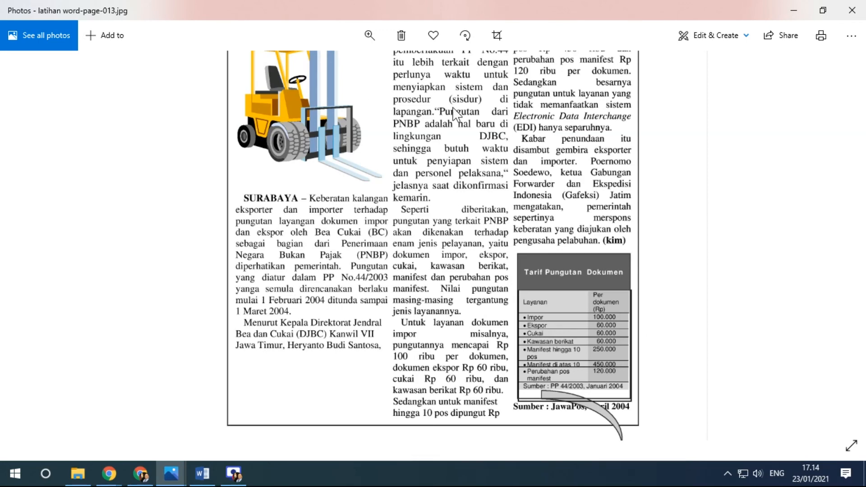
scroll(397, 194, down, 2)
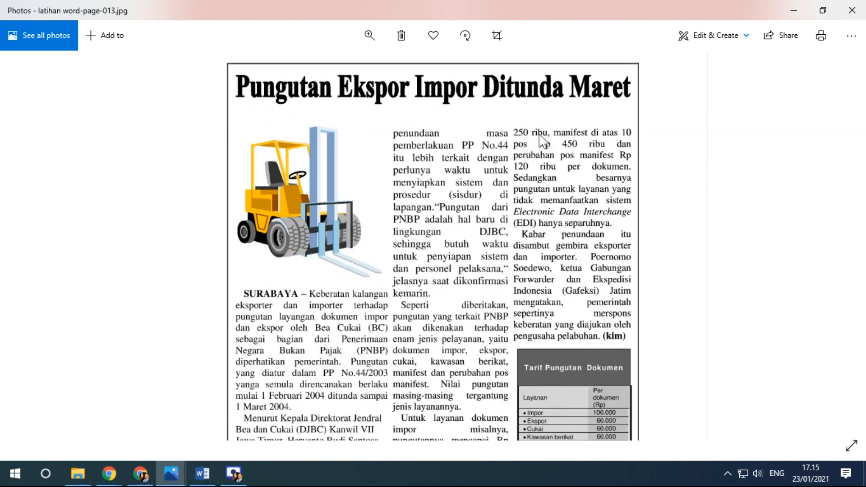
scroll(397, 170, up, 2)
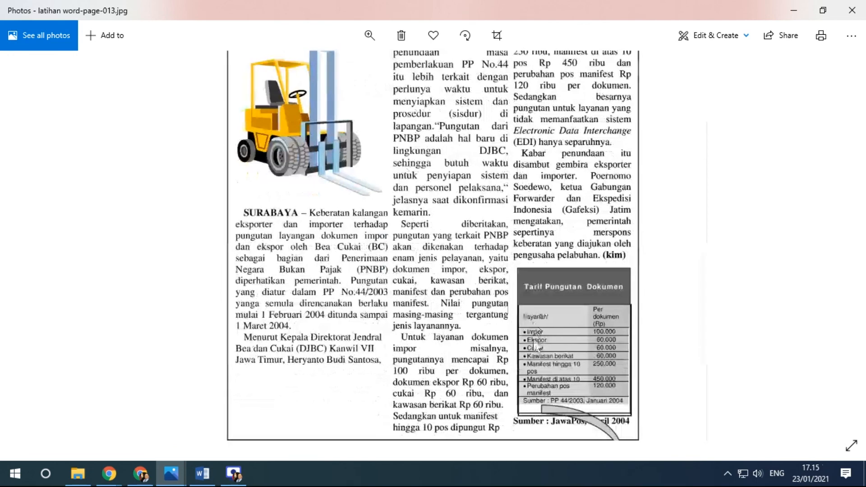